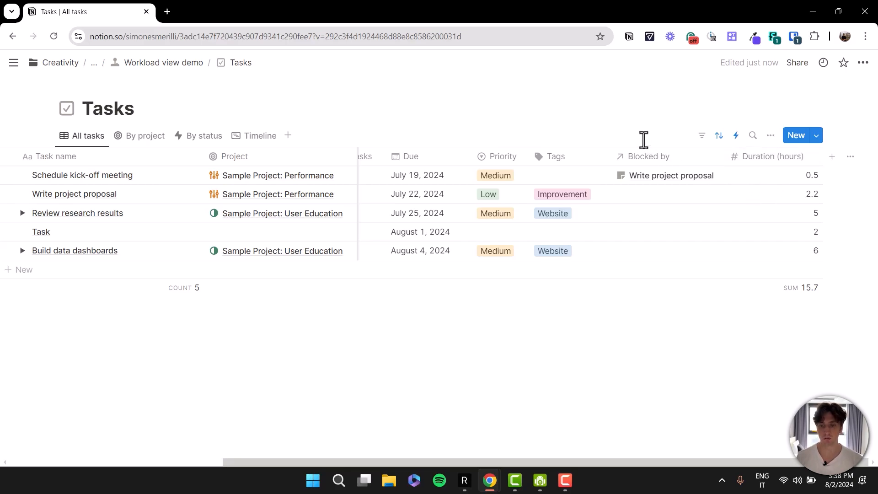
Step: Add a By assignee view to the Tasks database and show the Duration (hours) property in it
click(287, 135)
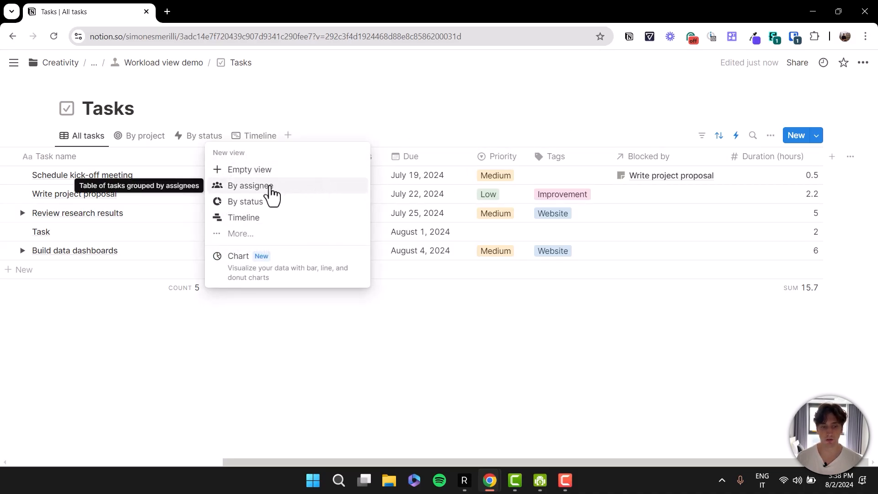
click(271, 187)
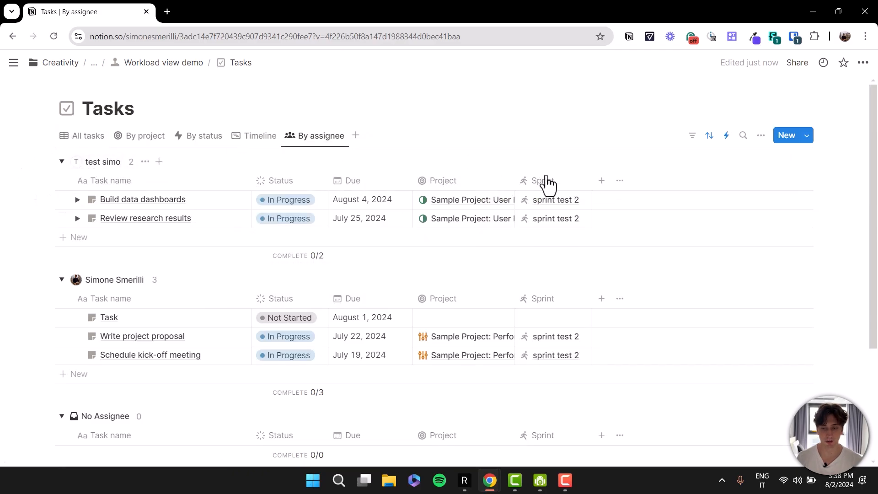
click(761, 135)
click(746, 229)
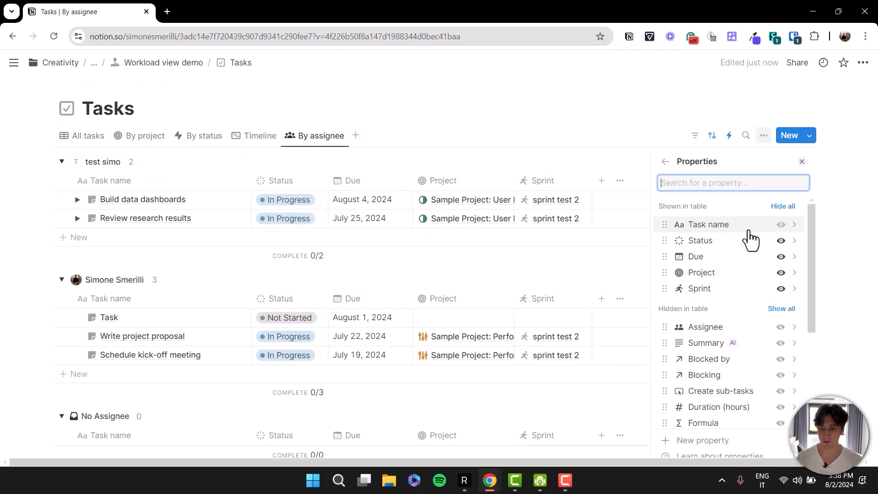
scroll(784, 320, down, 3)
scroll(785, 320, down, 1)
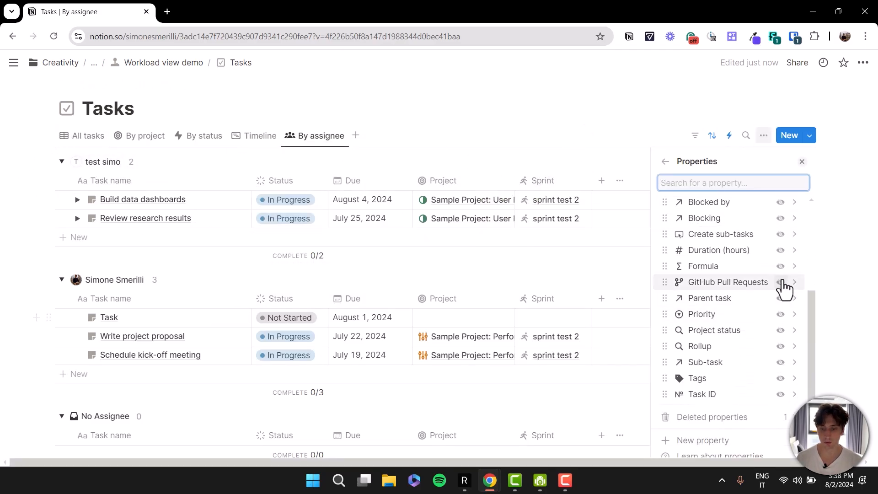
click(780, 251)
click(641, 145)
Step: Calculate the sum of the Duration (hours) column beneath the assignee groups' tables
click(659, 257)
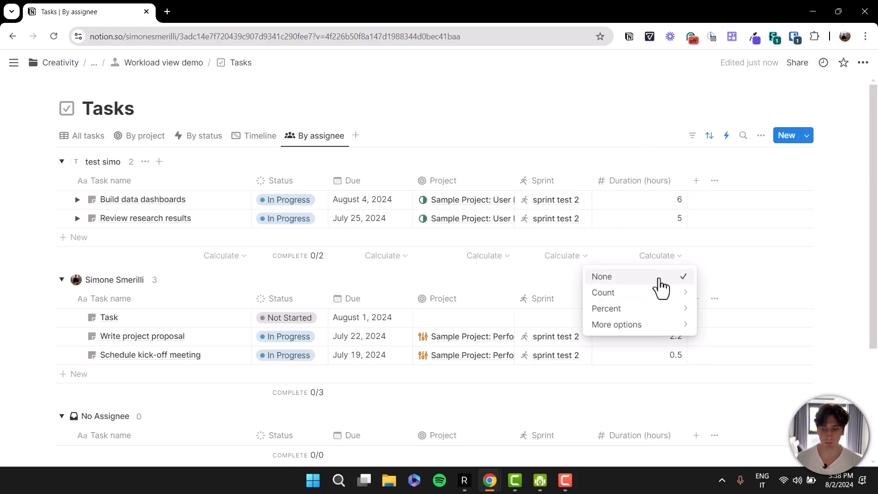
mouse_move(640, 324)
click(709, 283)
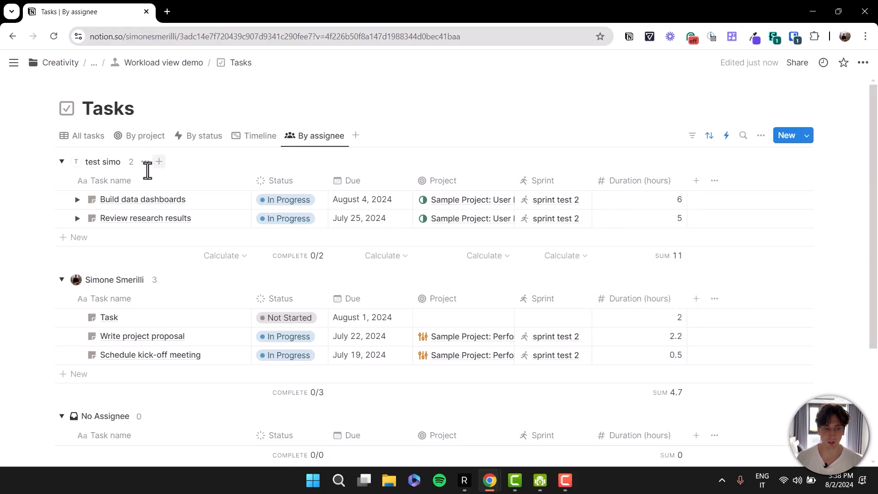
Step: Change the aggregate beside each assignee group's name to the sum of Duration (hours)
click(132, 162)
mouse_move(137, 214)
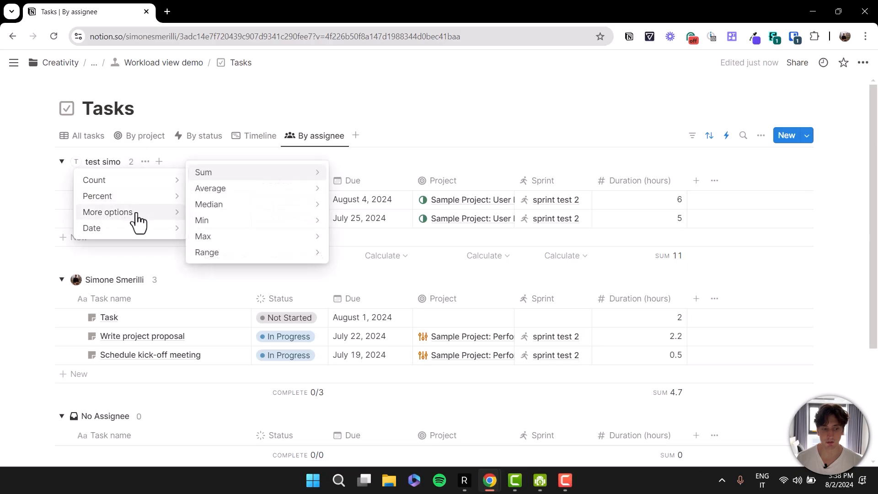
mouse_move(214, 174)
click(388, 183)
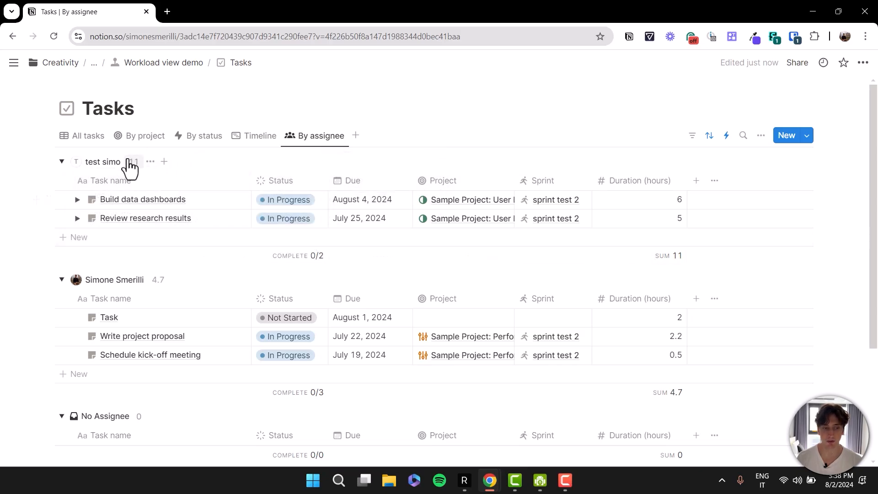
Step: Filter the view to tasks with status To-do or In Progress and save the filter for everyone
click(691, 135)
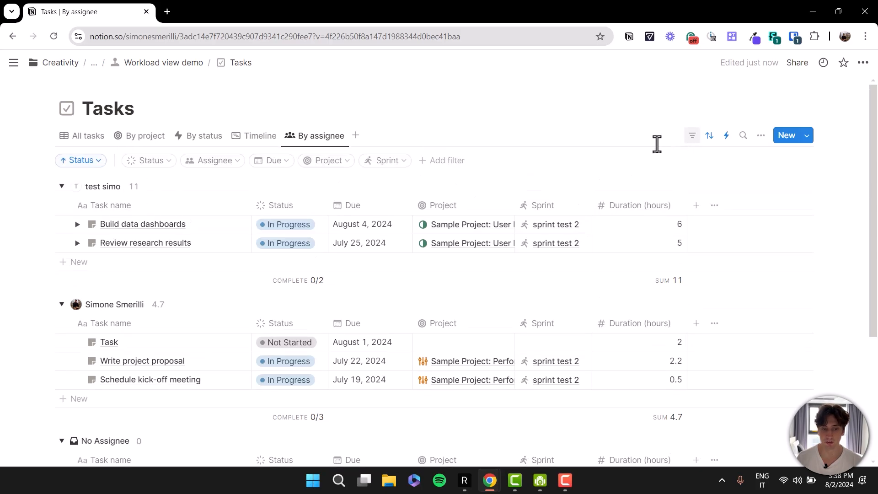
click(169, 174)
click(160, 195)
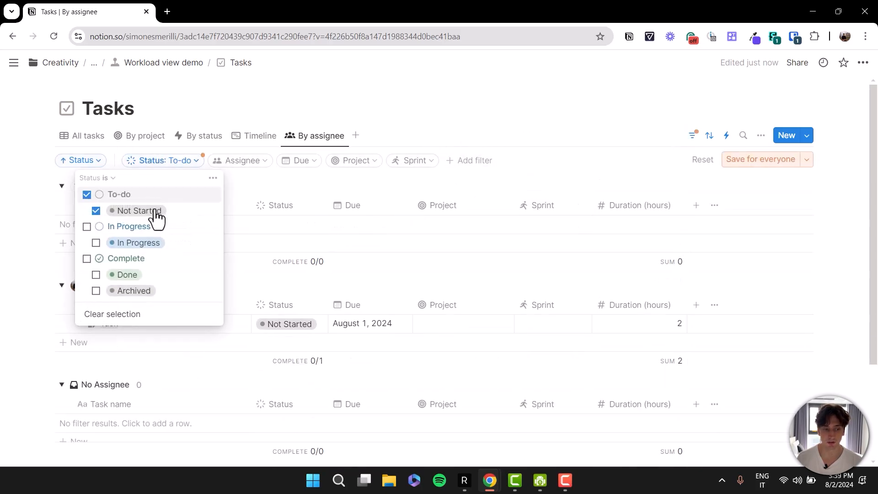
click(158, 227)
click(761, 159)
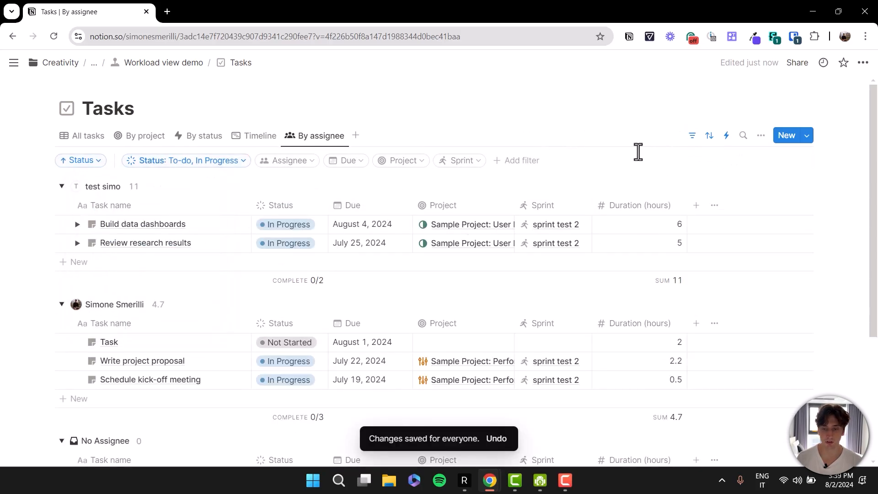
Step: Change the view's sort to Due, ascending, and save it for everyone
click(84, 164)
click(77, 187)
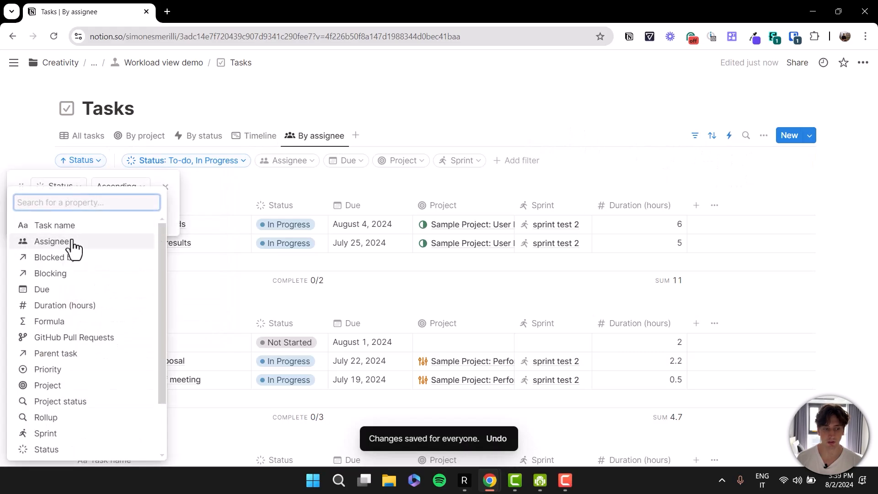
click(105, 291)
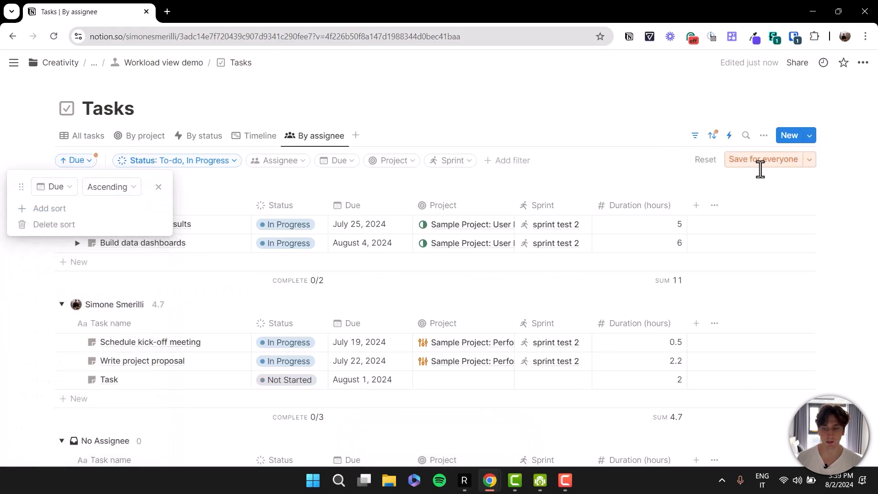
click(760, 160)
Step: Examine the durations in the assignee groups, expanding Review research results and Build data dashboards to compare their sub-task hours with the group sum
scroll(500, 140, down, 1)
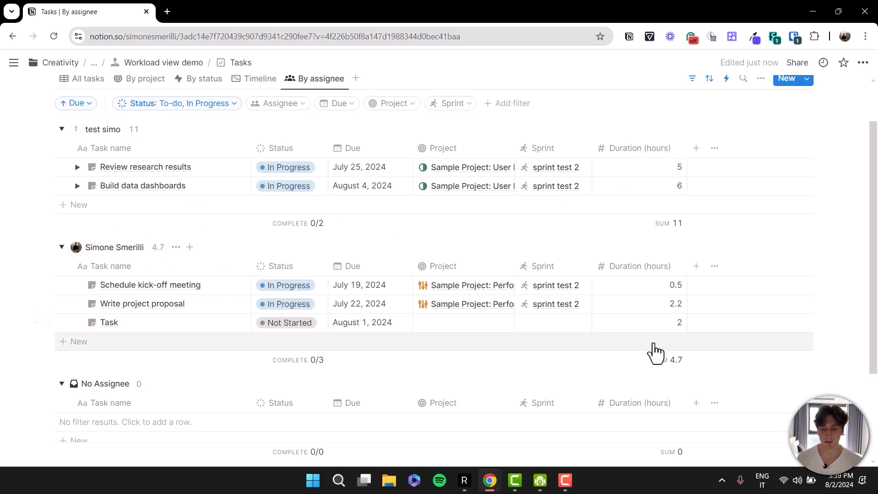
drag(648, 289, 652, 324)
scroll(651, 301, up, 1)
click(634, 140)
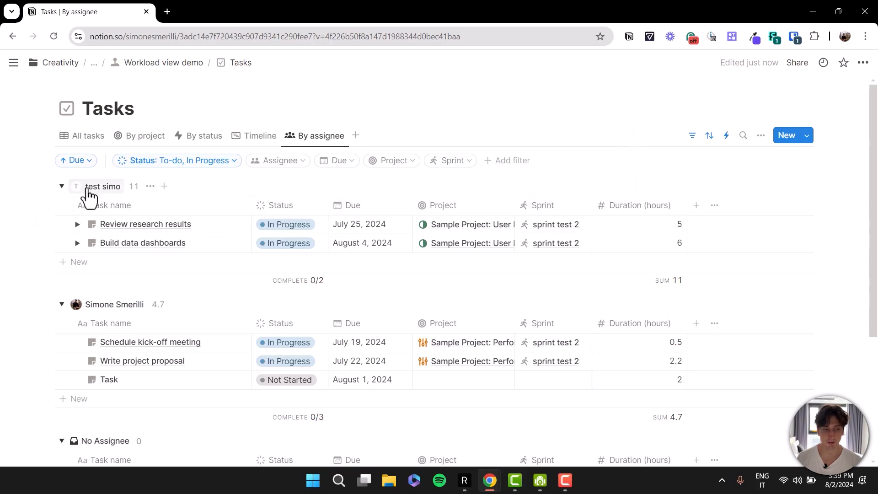
click(77, 224)
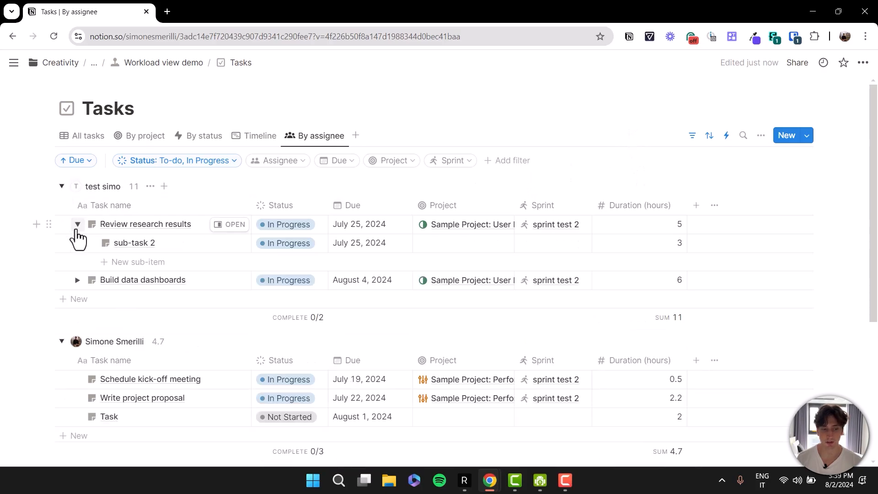
click(77, 279)
click(661, 244)
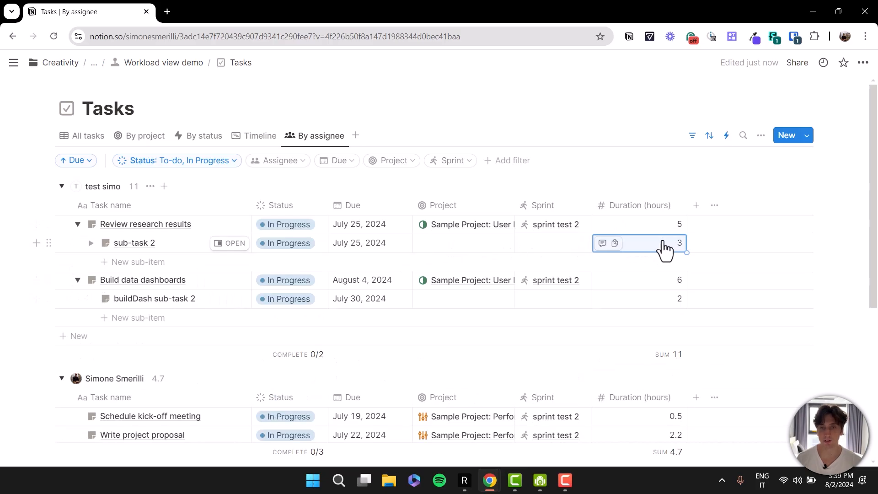
mouse_move(133, 190)
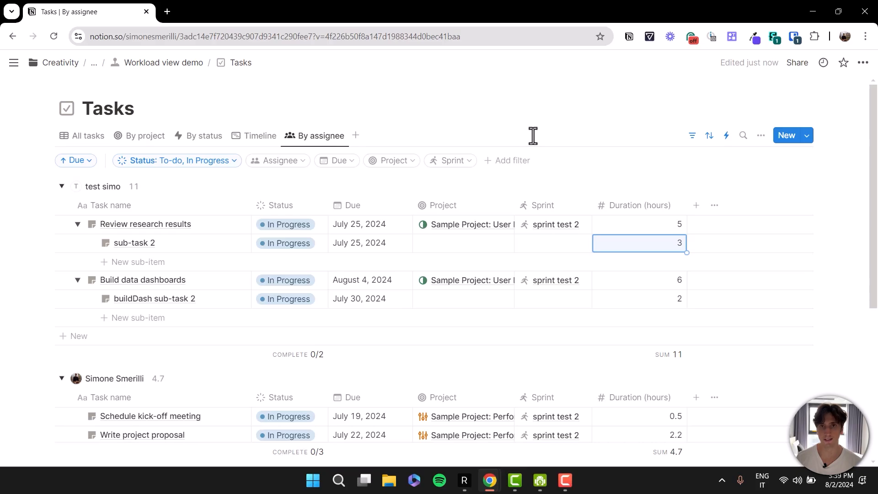
drag(666, 229, 670, 247)
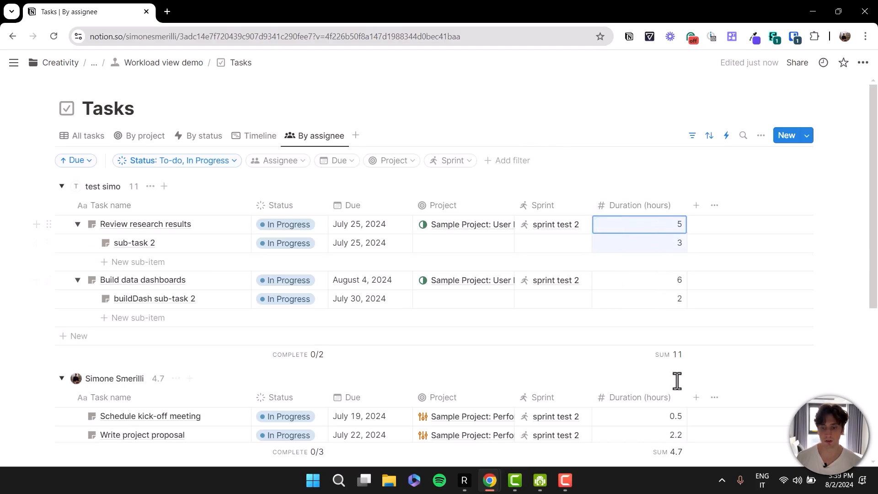
click(683, 302)
drag(659, 239, 709, 240)
click(617, 139)
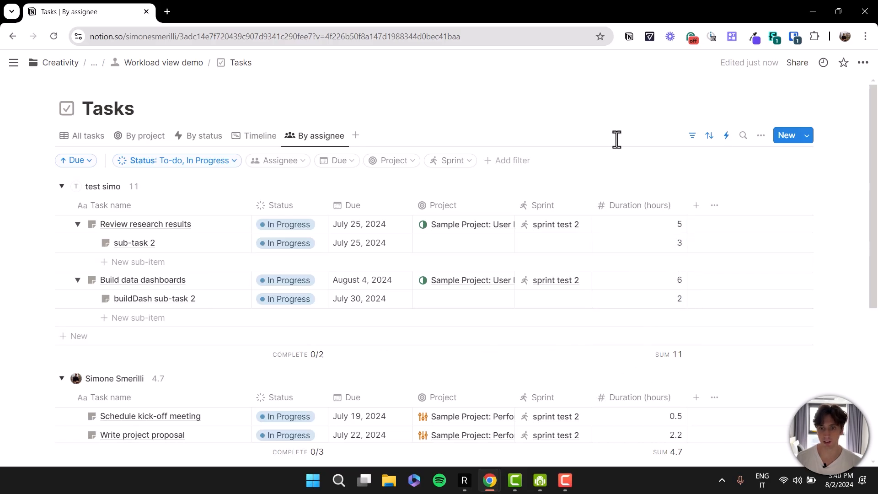
click(646, 249)
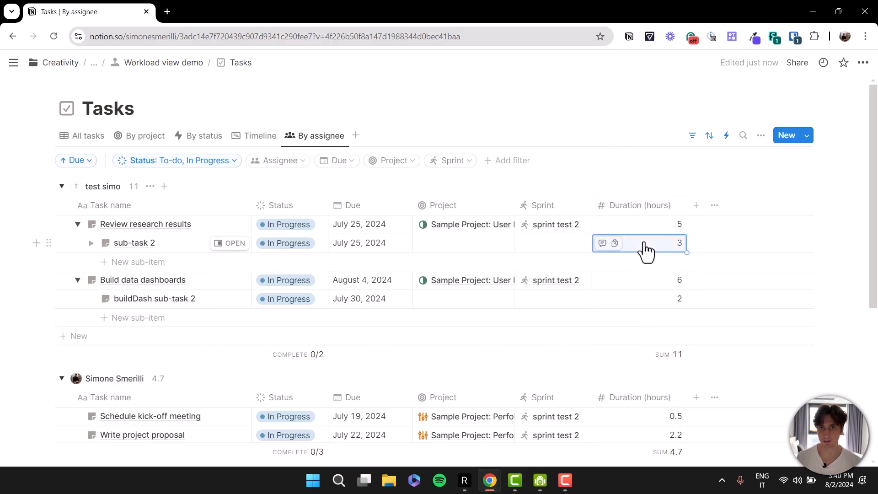
Step: Set the database's sub-tasks to show as a flattened list in this view
click(761, 135)
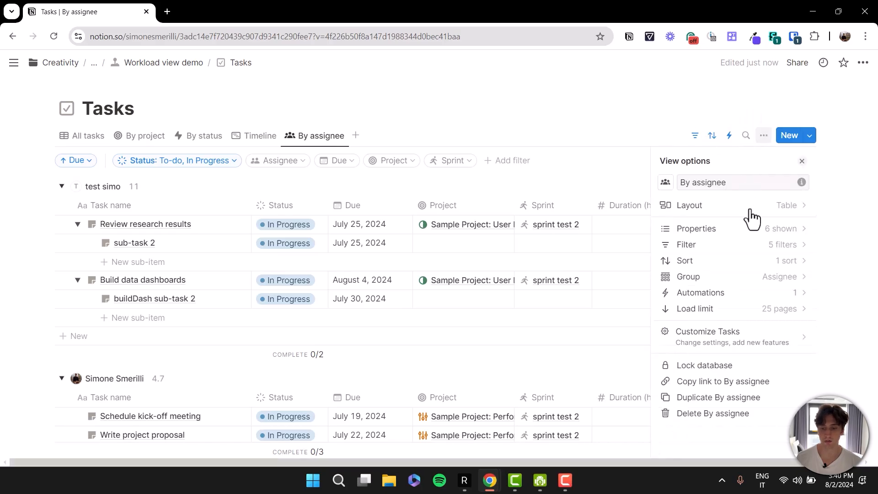
click(750, 340)
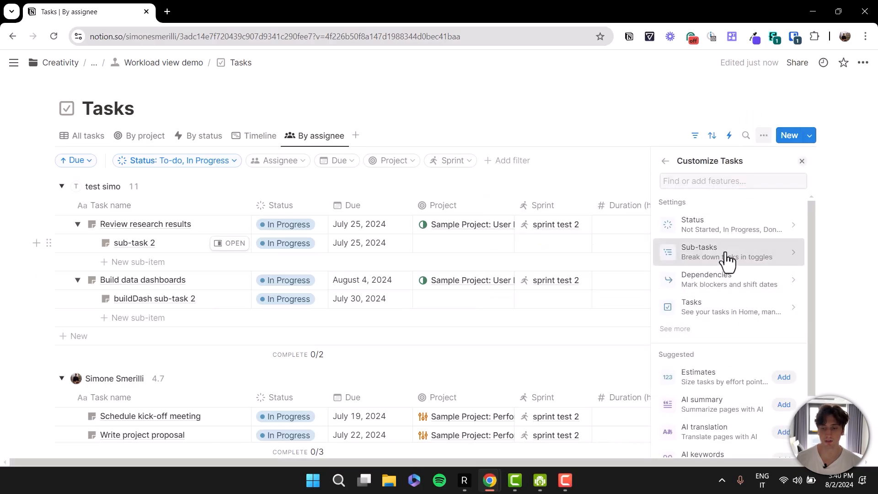
click(727, 259)
click(728, 279)
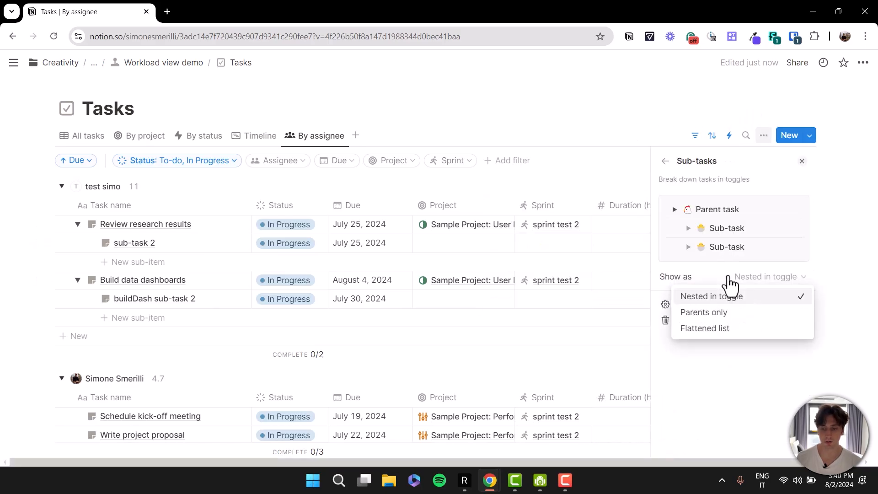
click(729, 328)
click(153, 178)
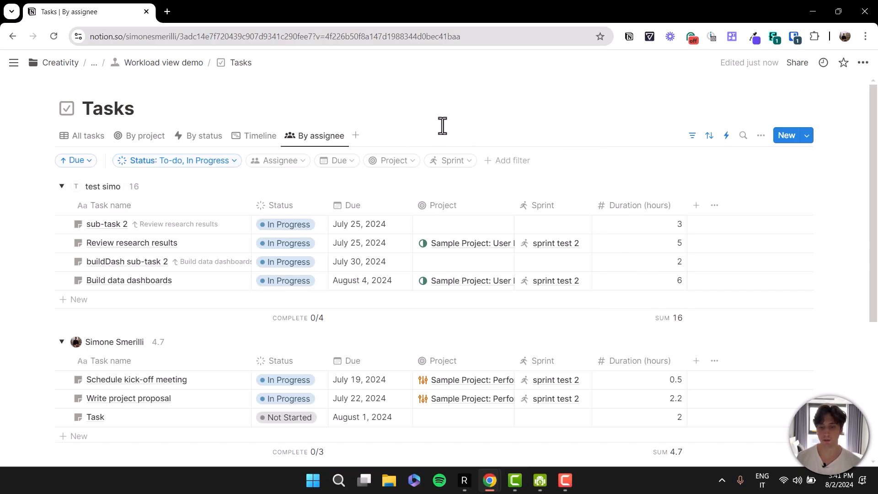
Step: Collapse the first assignee group and inspect the aggregate options of the second group's heading
click(60, 186)
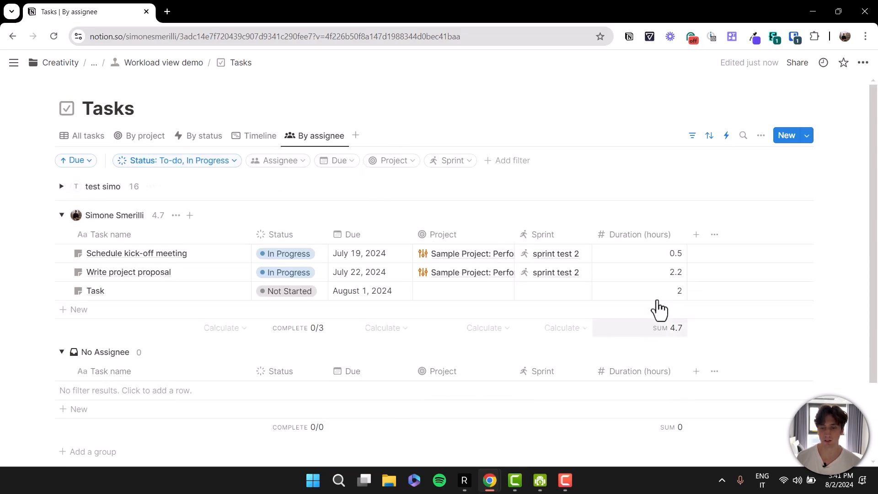
click(155, 217)
mouse_move(153, 235)
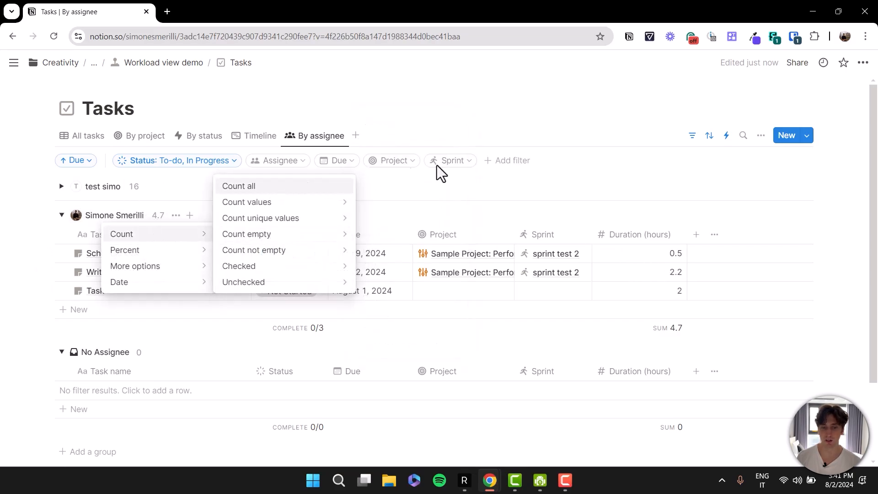
click(515, 136)
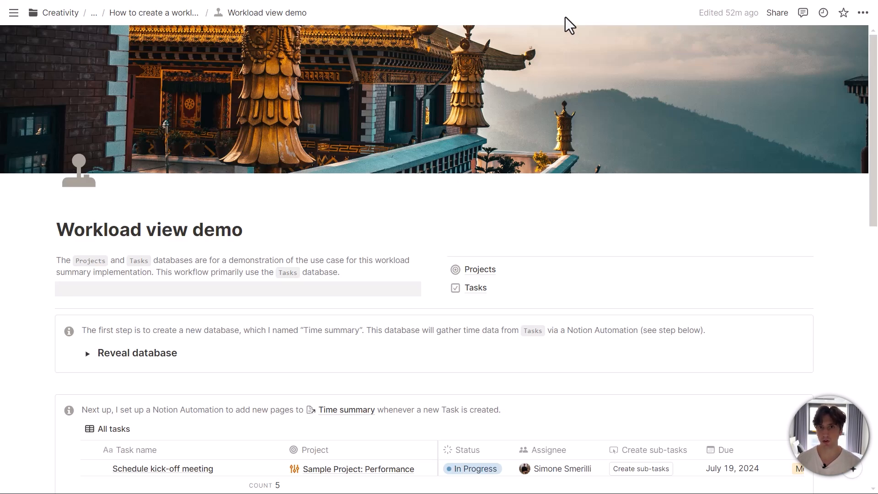
Step: Show the By person this week chart on the Workload view demo page and examine each assignee's summed duration
scroll(565, 91, down, 3)
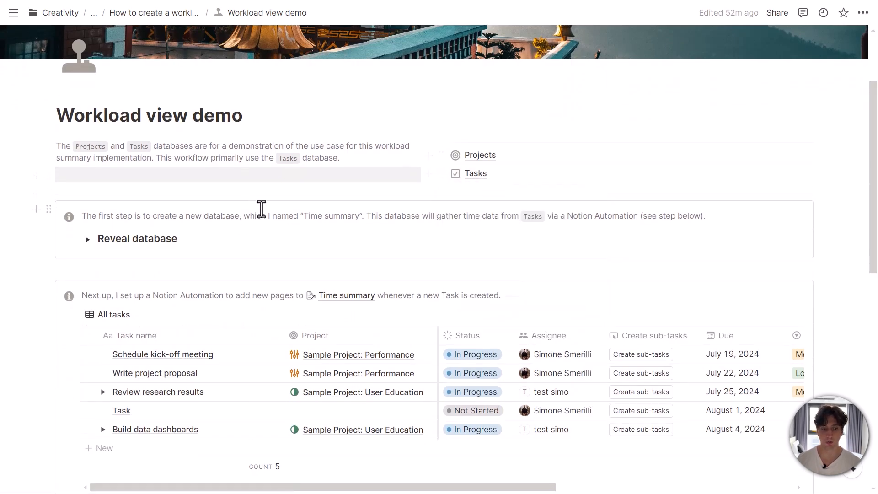
scroll(274, 211, down, 3)
scroll(302, 210, down, 4)
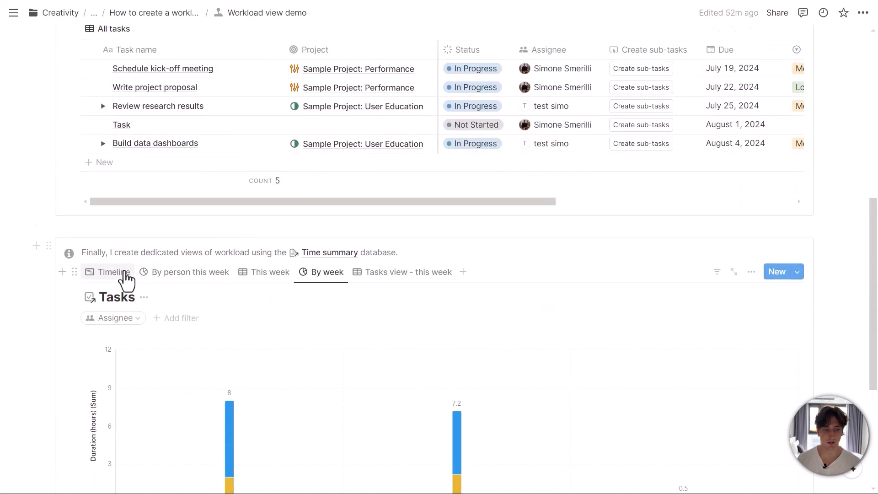
click(190, 271)
scroll(279, 256, down, 2)
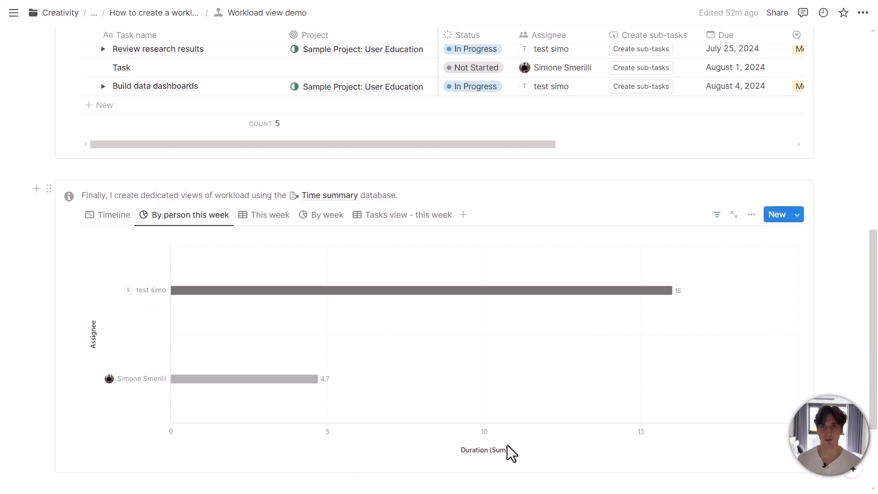
mouse_move(488, 290)
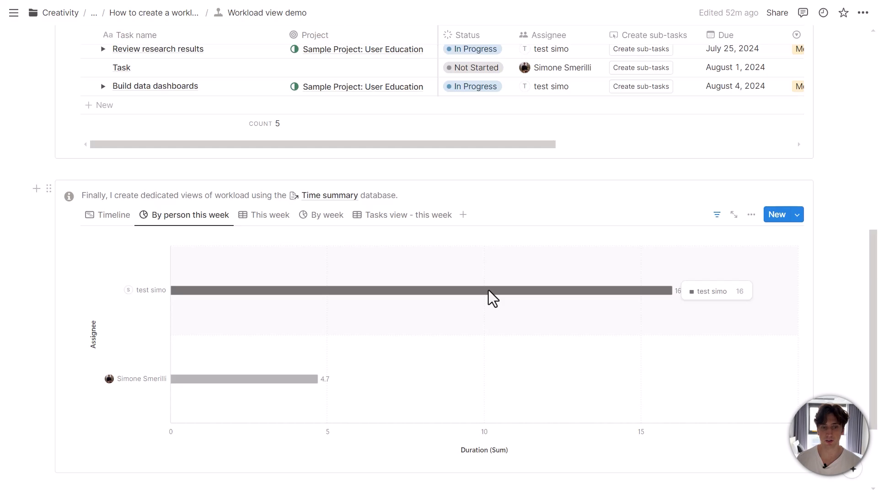
Step: Inspect the chart's Task status filter and its two date filter rules
click(717, 215)
click(234, 240)
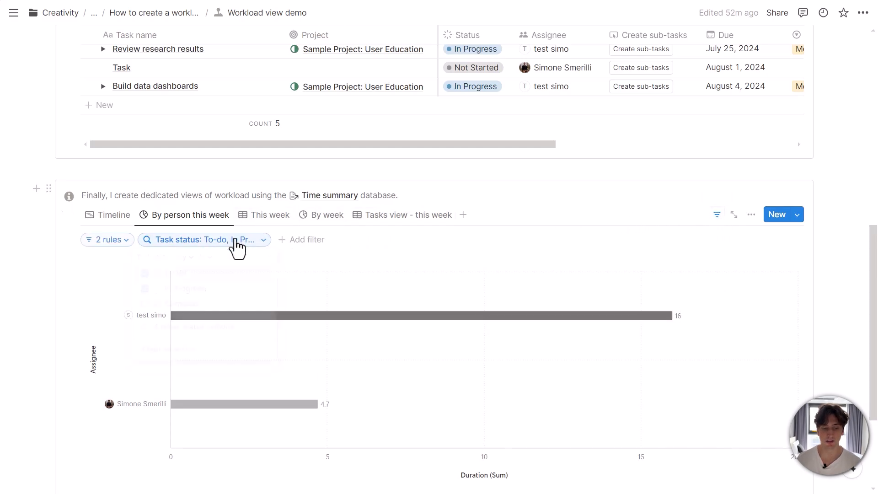
click(115, 240)
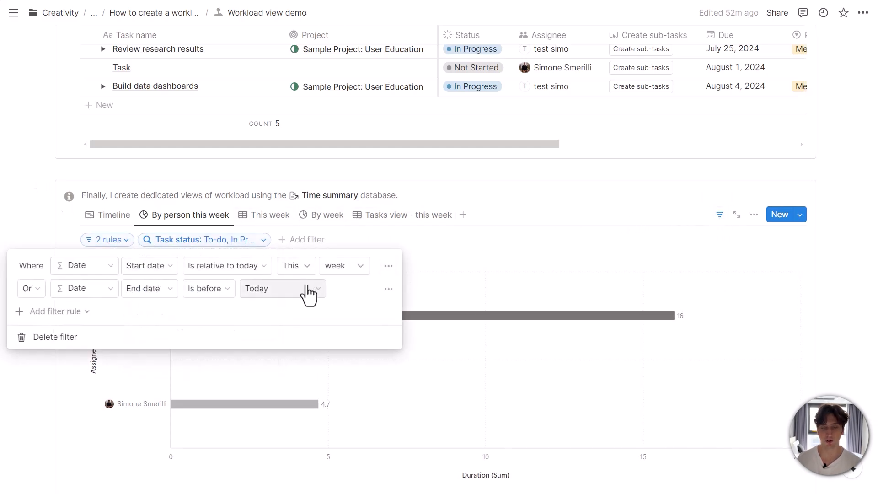
click(566, 215)
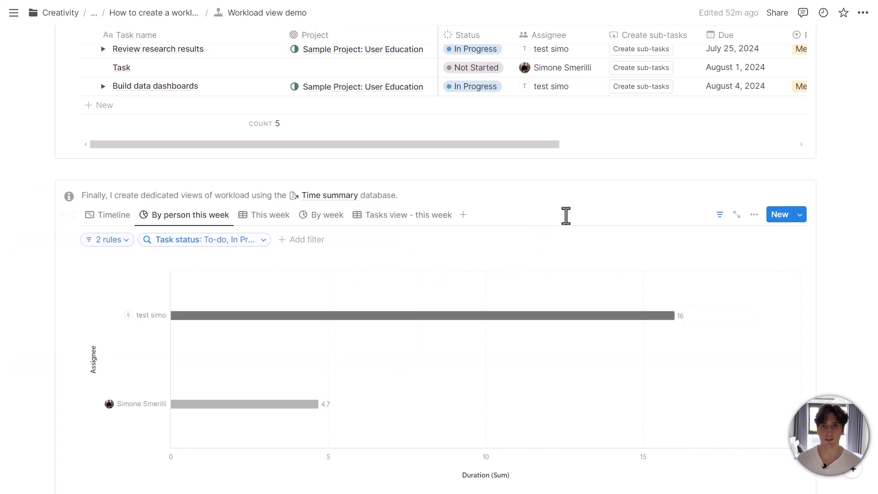
Step: Go back to the note describing the first step and review the database name given in it
scroll(566, 212, up, 6)
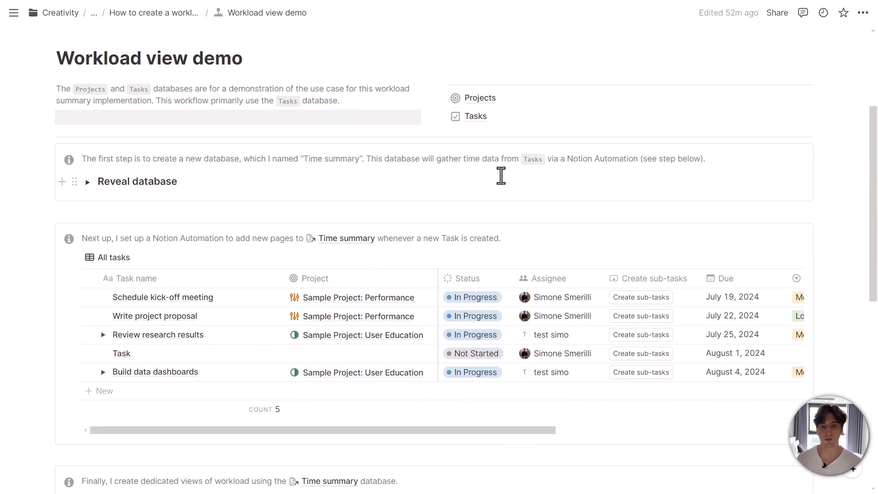
drag(302, 160, 358, 161)
click(358, 161)
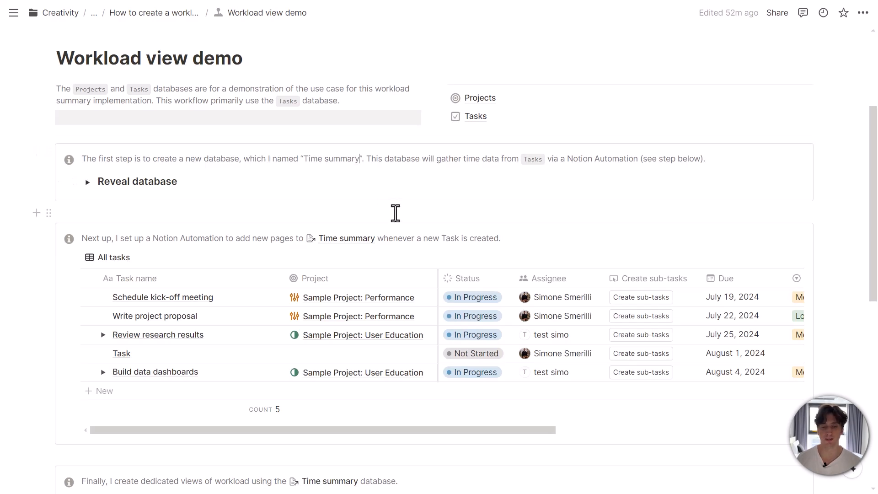
Step: Show the By week chart in the workload views section and bring the whole chart into sight
scroll(393, 215, down, 5)
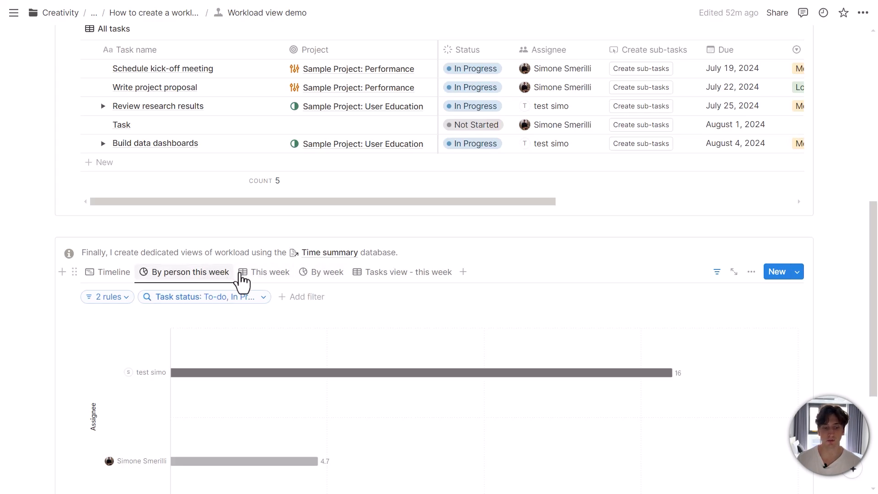
click(325, 274)
scroll(315, 167, down, 3)
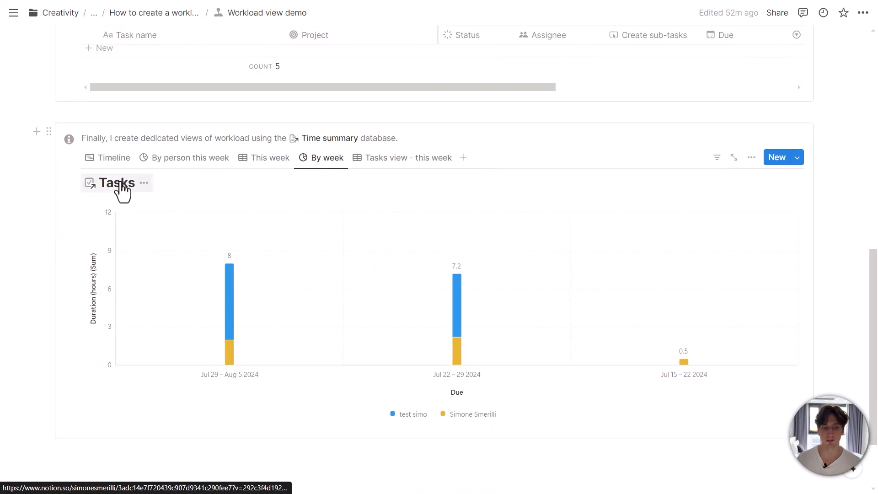
Step: Inspect the By week chart's view options, including the property and aggregation plotted on its Y axis
click(751, 157)
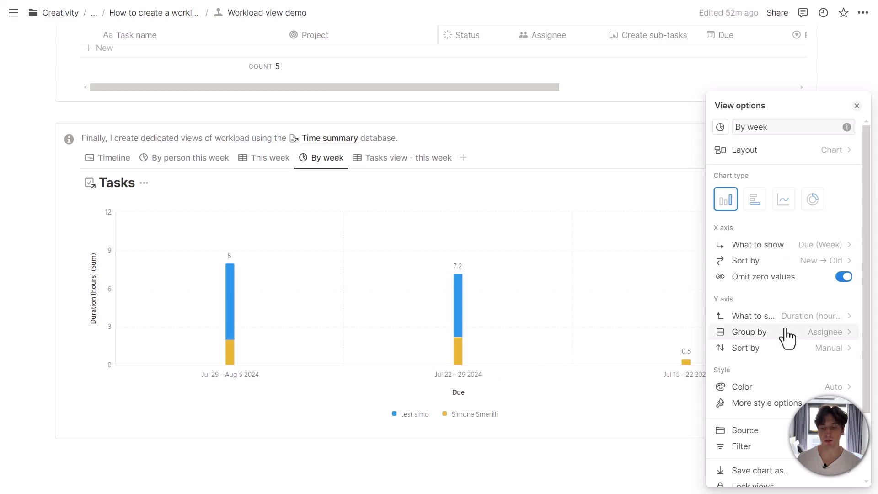
click(777, 315)
mouse_move(758, 147)
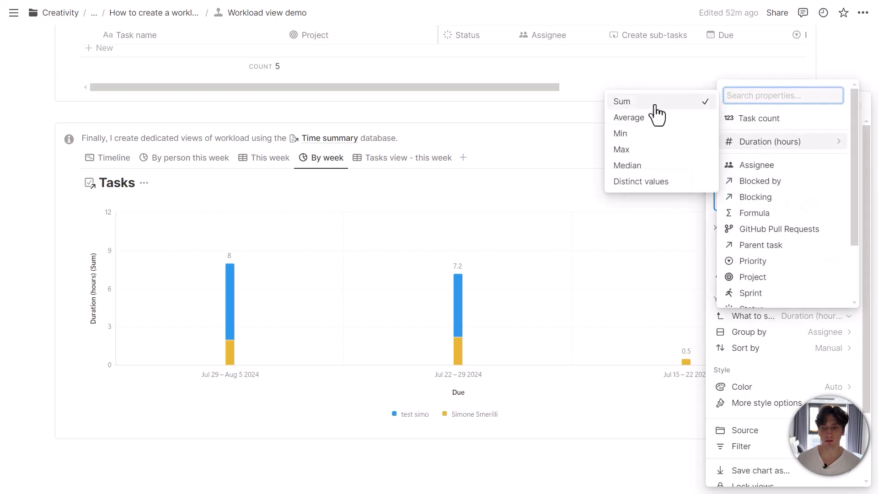
click(764, 357)
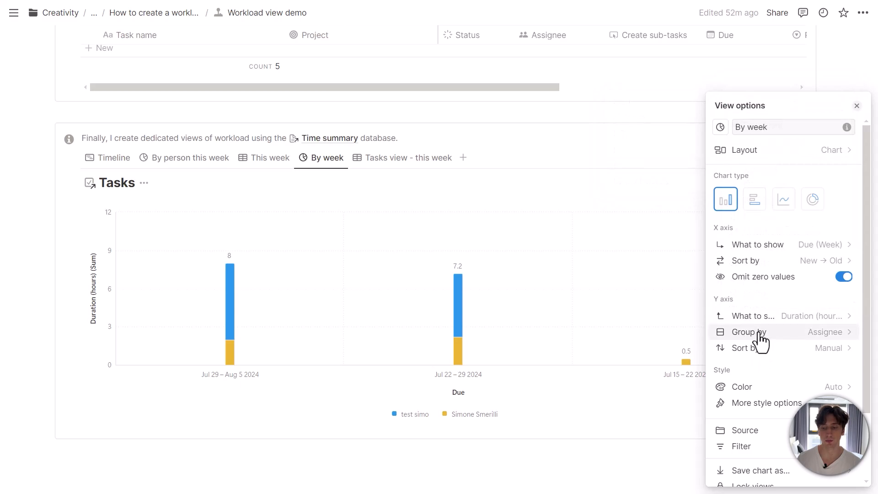
click(466, 289)
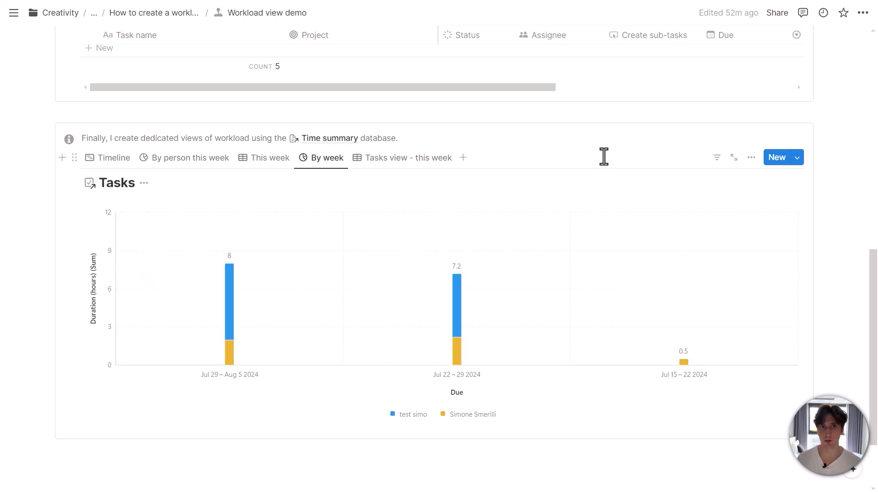
Step: Bring the Duration (hours) column of the All tasks table into sight and examine the task durations
scroll(593, 187, up, 20)
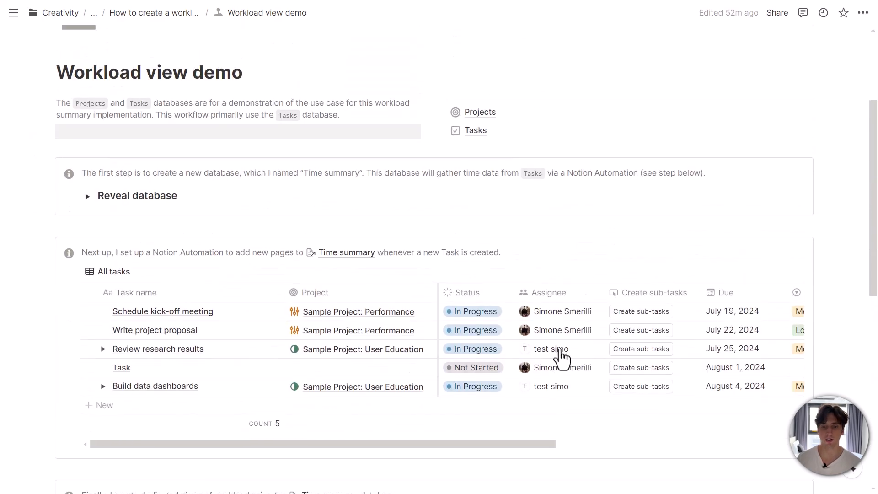
scroll(526, 254, down, 4)
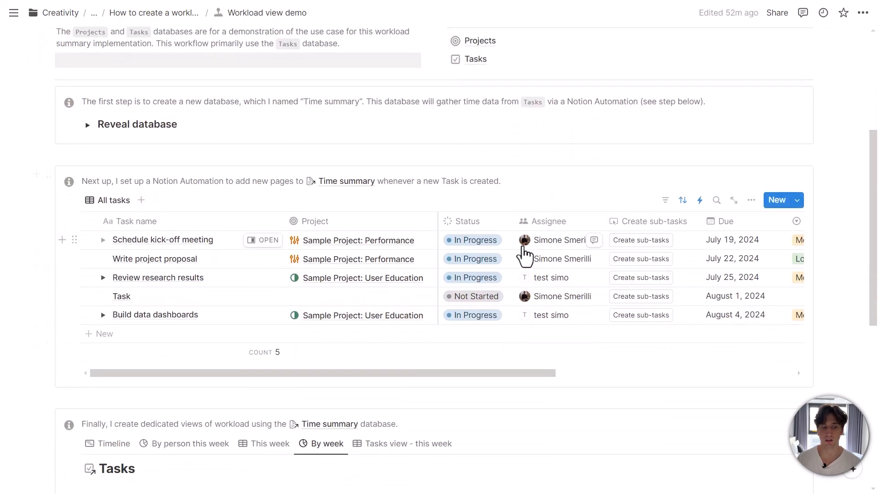
drag(511, 373, 725, 390)
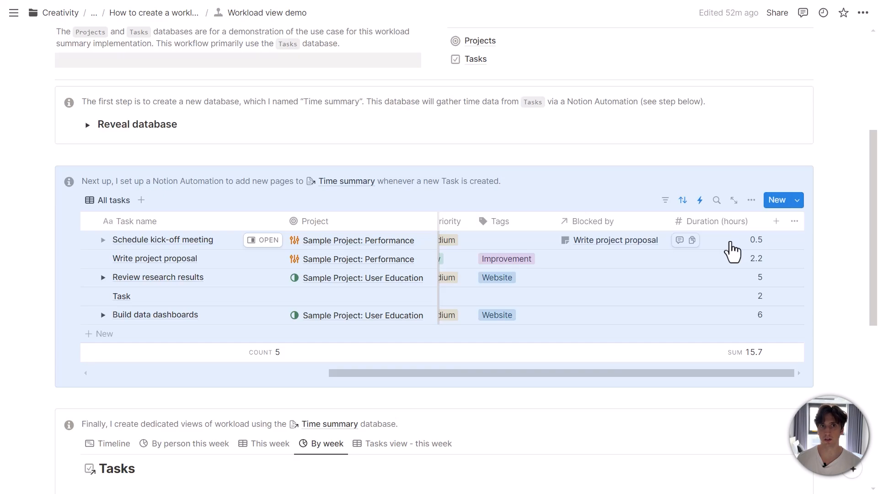
Step: Expand the Reveal database toggle and inspect the settings of the Time summary table's Task relation property
scroll(640, 311, up, 4)
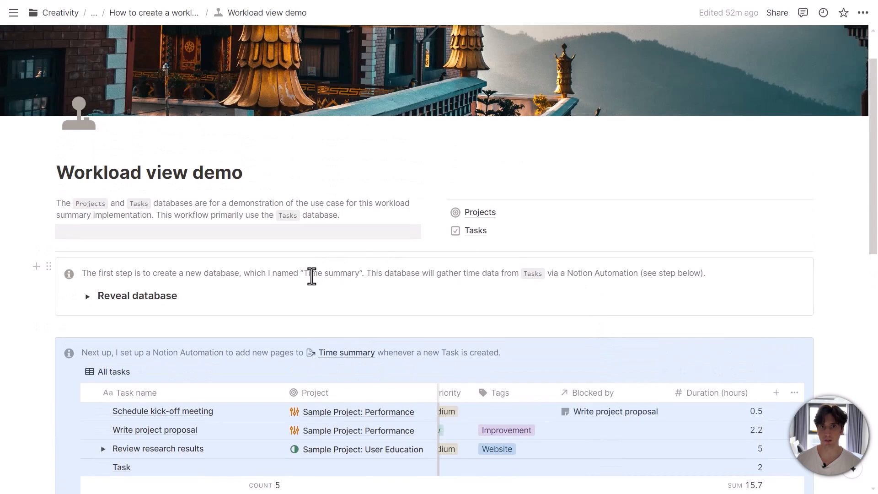
click(89, 297)
scroll(286, 215, down, 3)
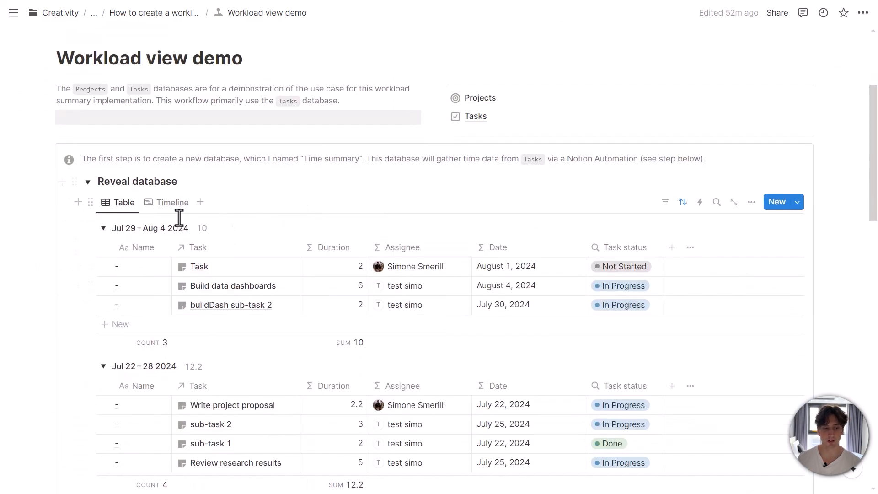
click(236, 252)
click(243, 295)
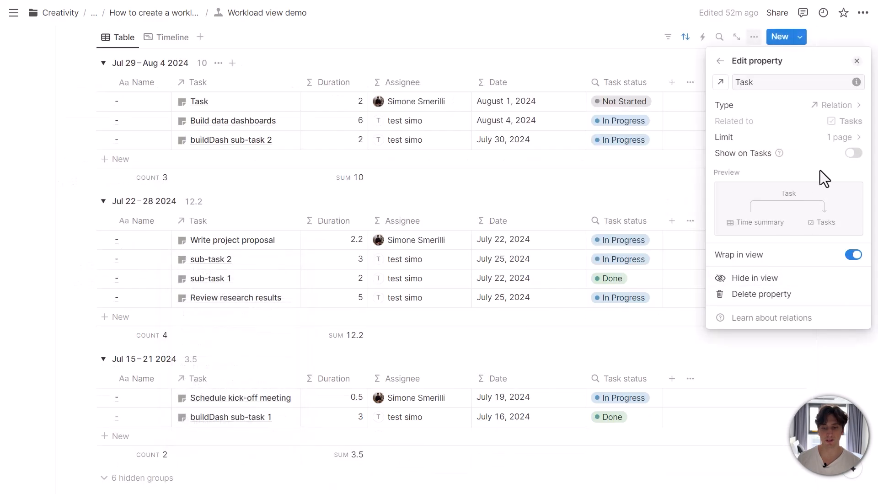
click(457, 186)
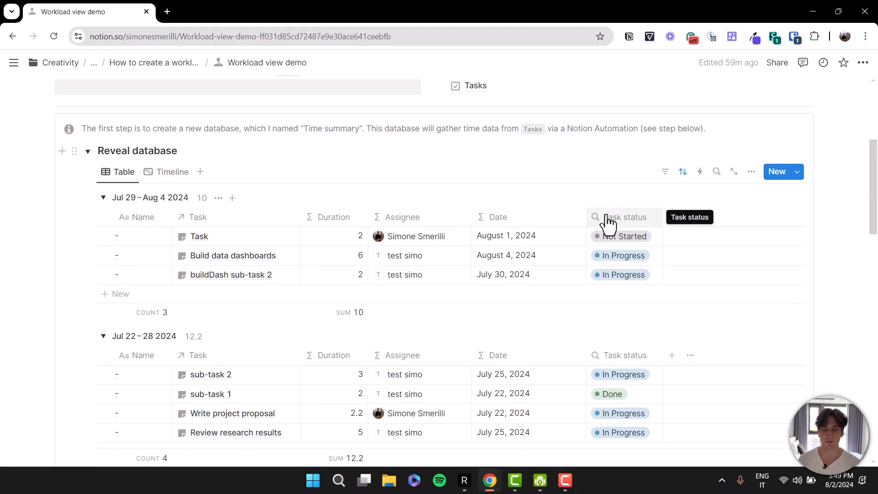
Step: Inspect the settings of the Task status rollup property in the Time summary table
click(608, 220)
click(613, 261)
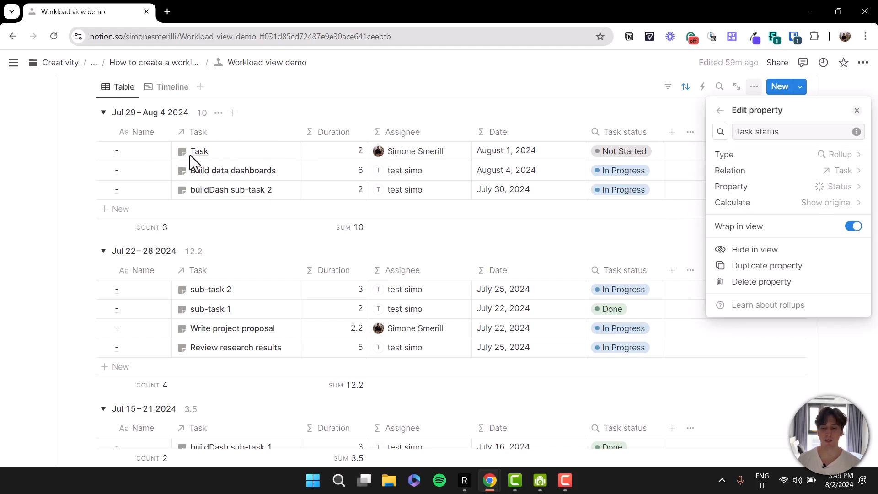
click(505, 152)
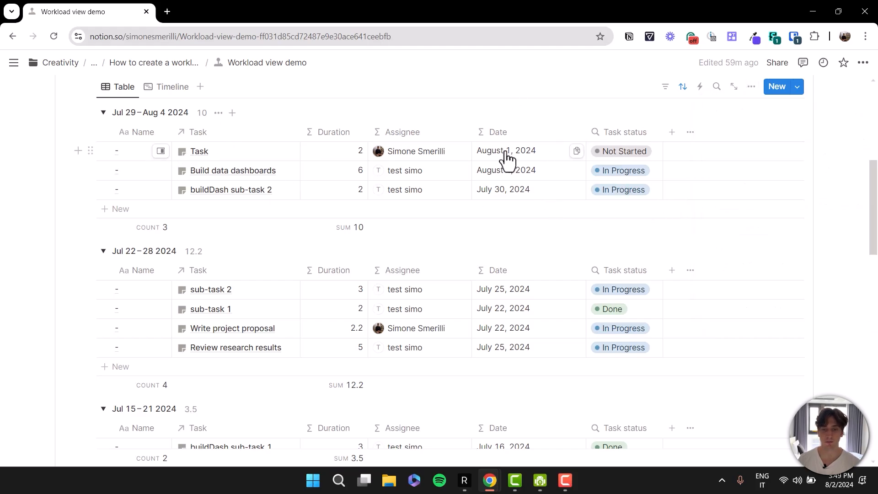
Step: Examine the Date formula of the first Time summary entry, including its first() function, without changing it
click(485, 154)
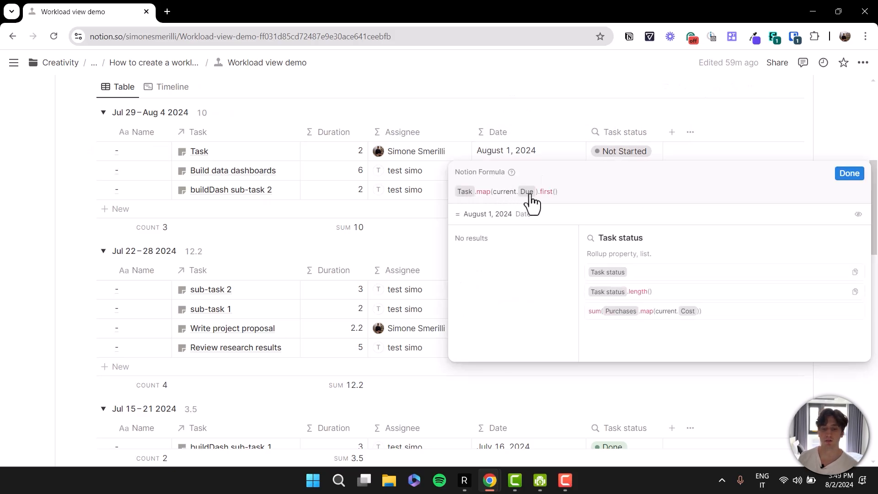
click(559, 192)
drag(515, 216, 529, 217)
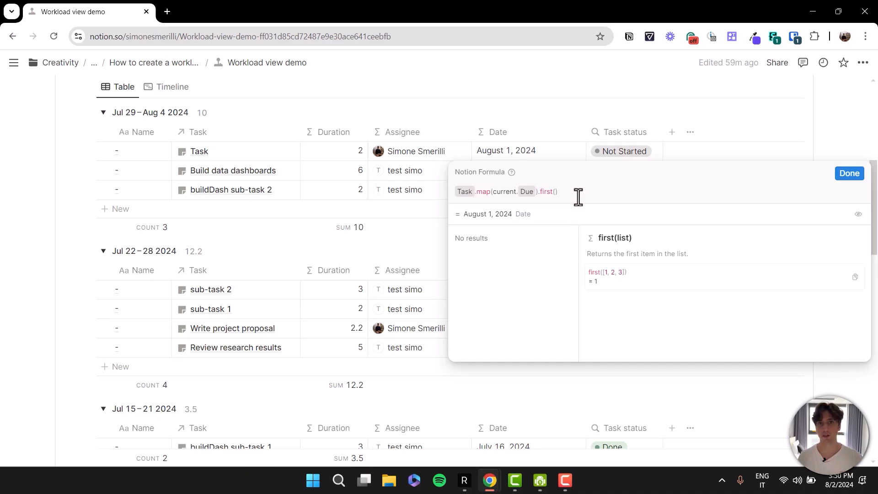
key(Escape)
Step: Examine the Assignee formula of the first Time summary entry, including its map, flat and first functions
click(406, 154)
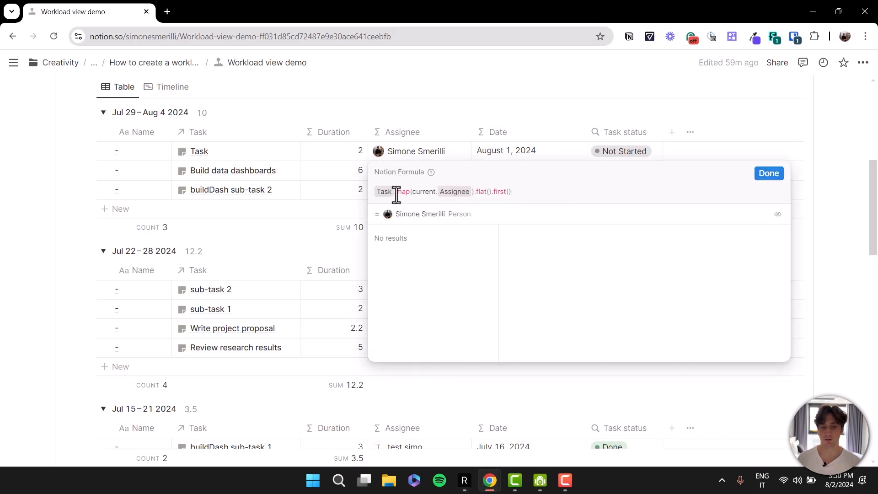
drag(411, 194, 474, 193)
click(468, 192)
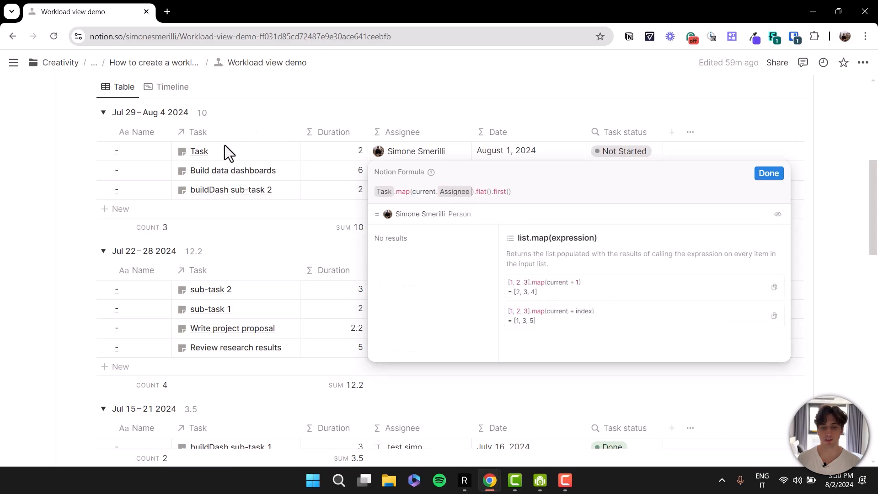
click(491, 193)
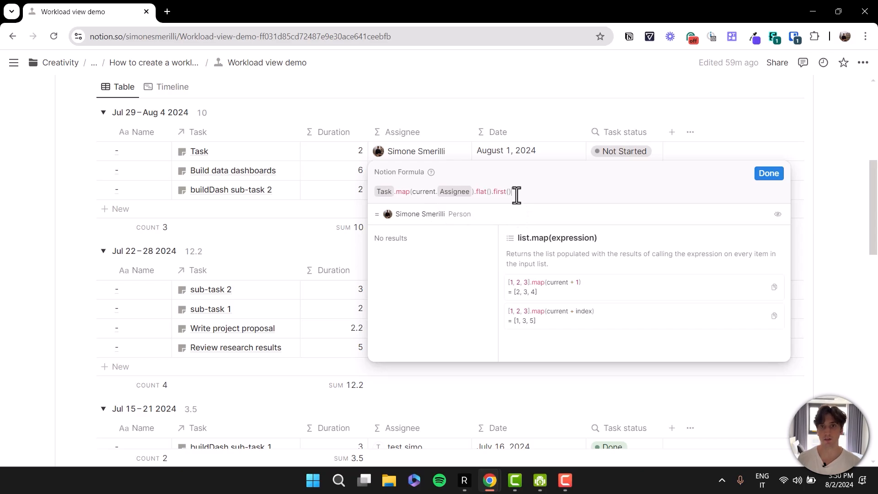
key(Escape)
Step: Examine the Duration formula of the first Time summary entry and leave it unchanged
click(323, 155)
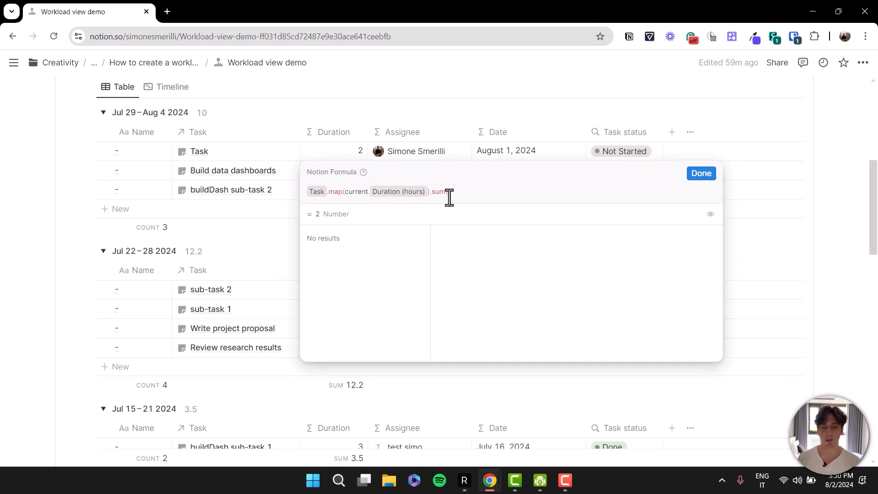
click(441, 87)
Step: Go to the full Tasks database and open its "When task created, add time summary" automation for editing
scroll(491, 202, down, 7)
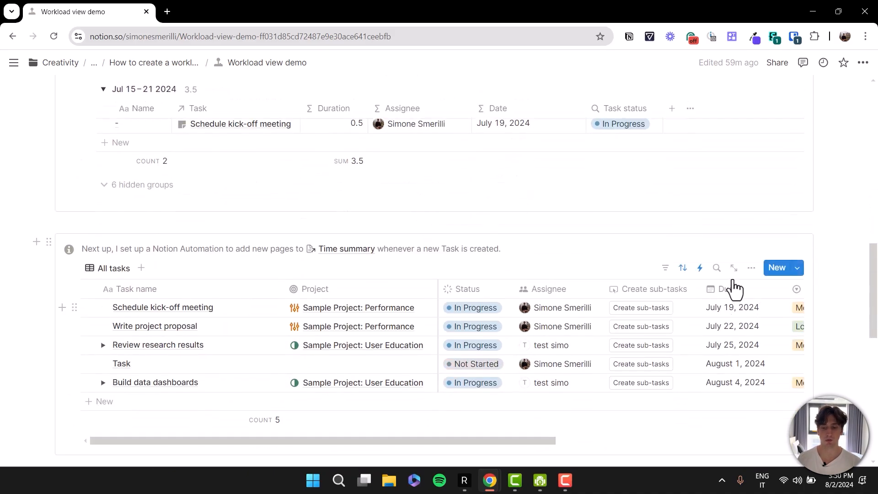
scroll(534, 291, up, 3)
scroll(534, 292, up, 10)
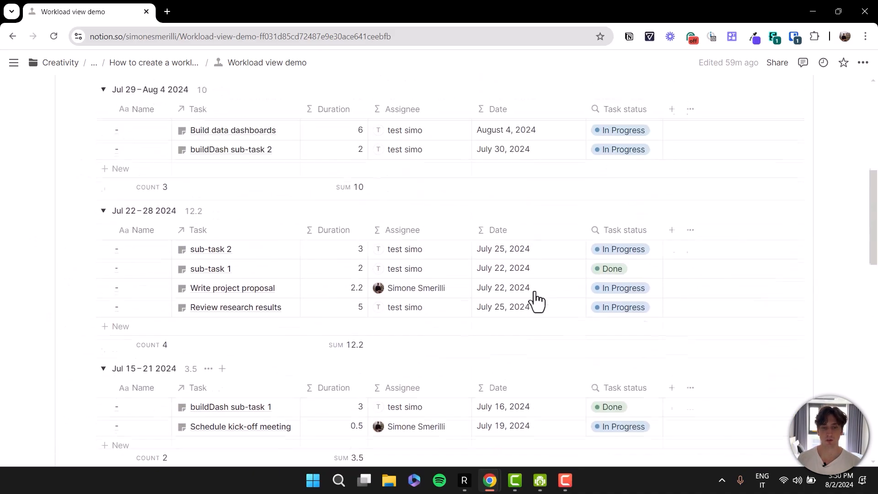
click(505, 229)
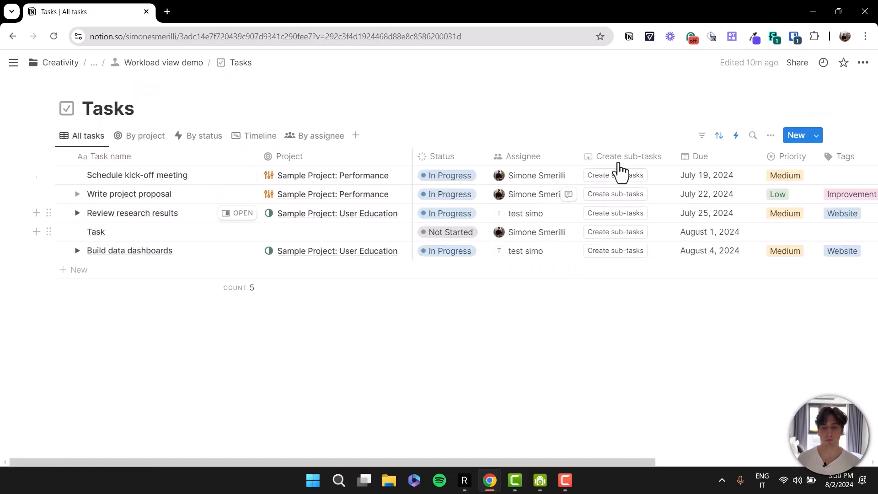
click(735, 136)
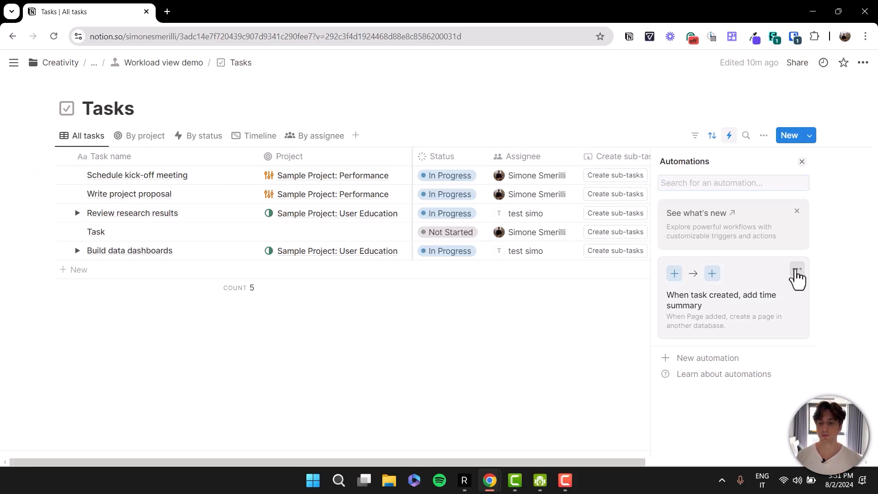
click(796, 273)
click(774, 288)
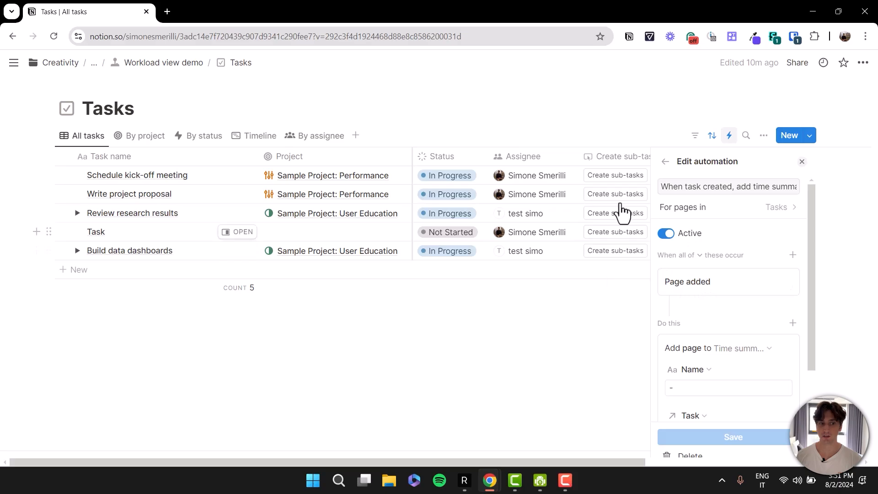
Step: Review the automation's Page added trigger and the Name value of its add-page action for Time summary
scroll(661, 261, down, 1)
drag(657, 265, 681, 270)
click(681, 270)
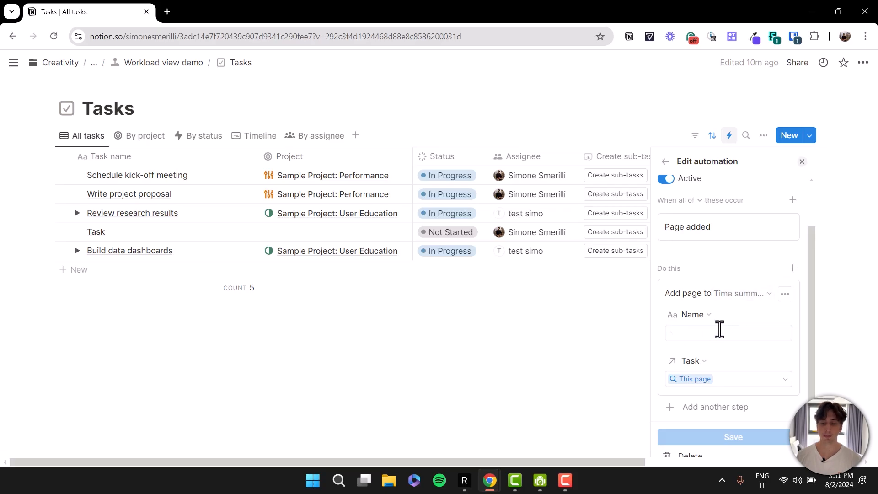
click(688, 336)
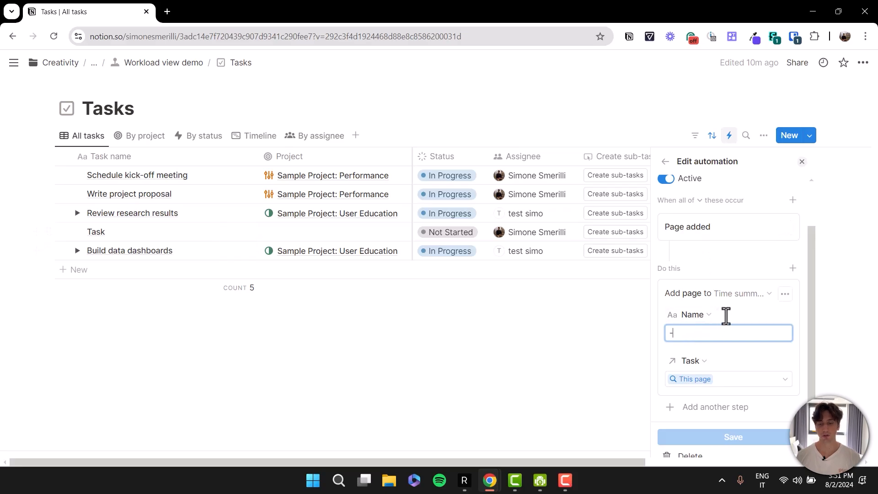
click(726, 316)
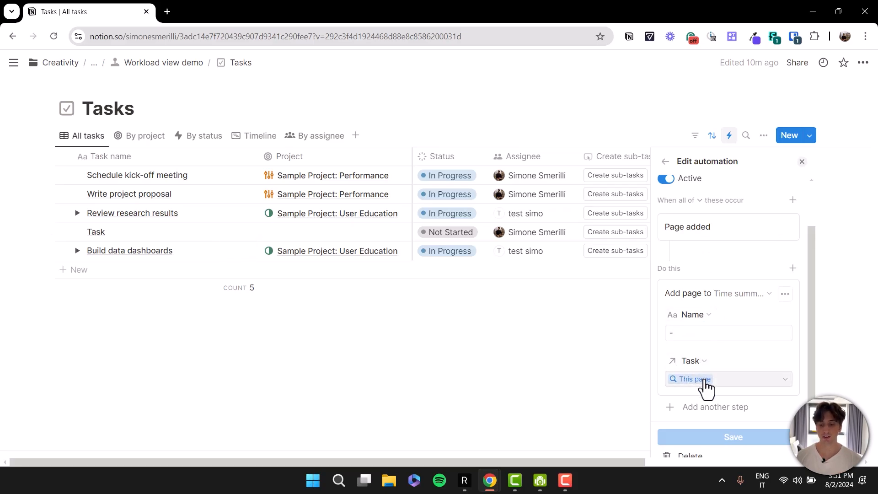
Step: Inspect the page choices for the add-page action's Task property, focusing on the This page option
click(702, 383)
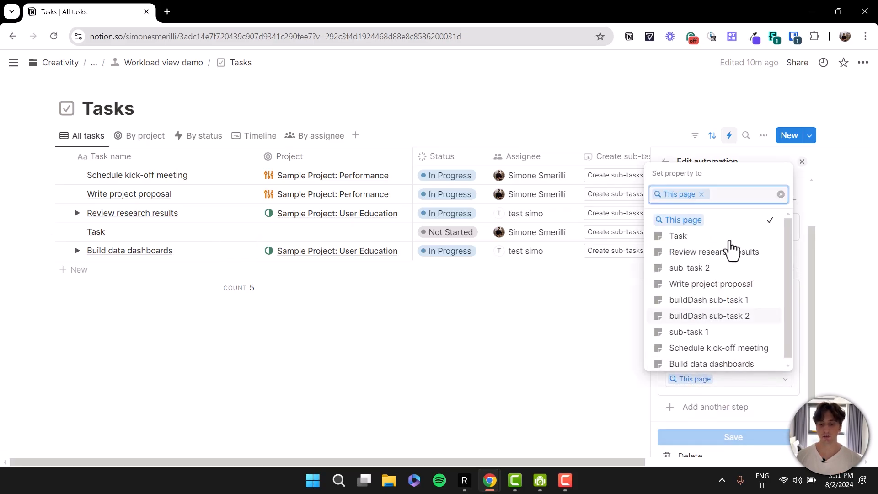
click(692, 221)
drag(665, 227, 728, 227)
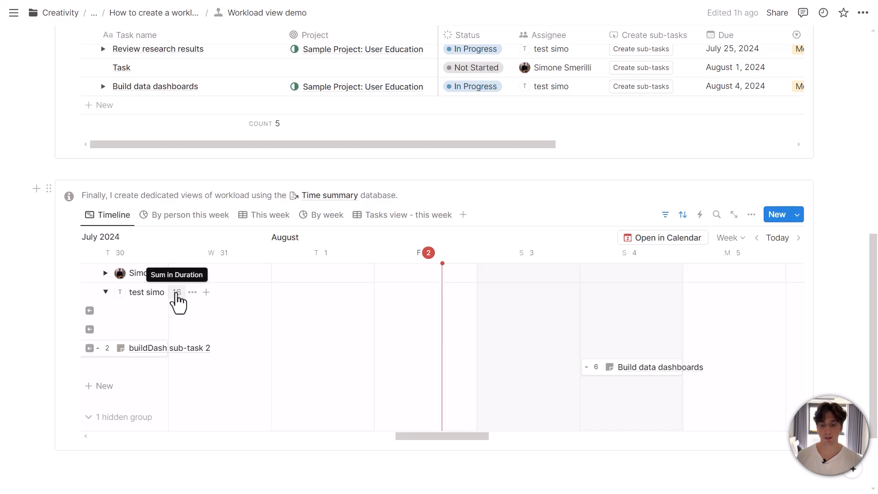
Step: Check the available time scales of the workload Timeline view and keep the current one
click(731, 238)
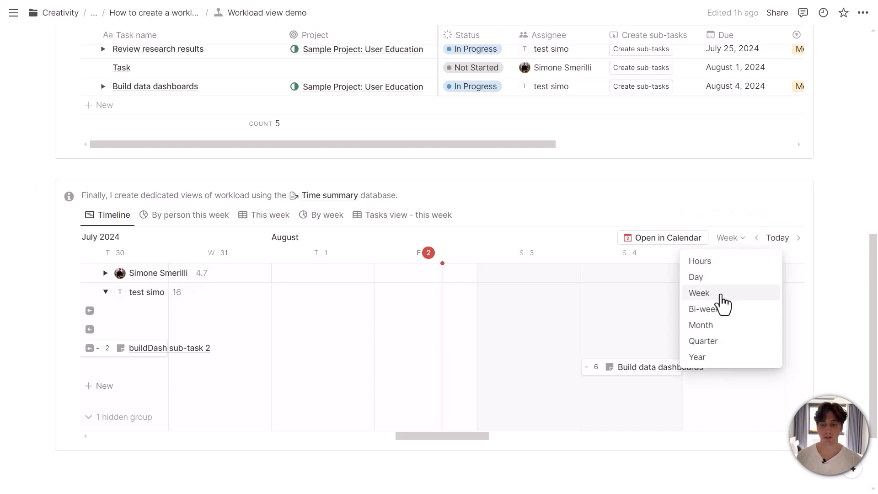
click(555, 219)
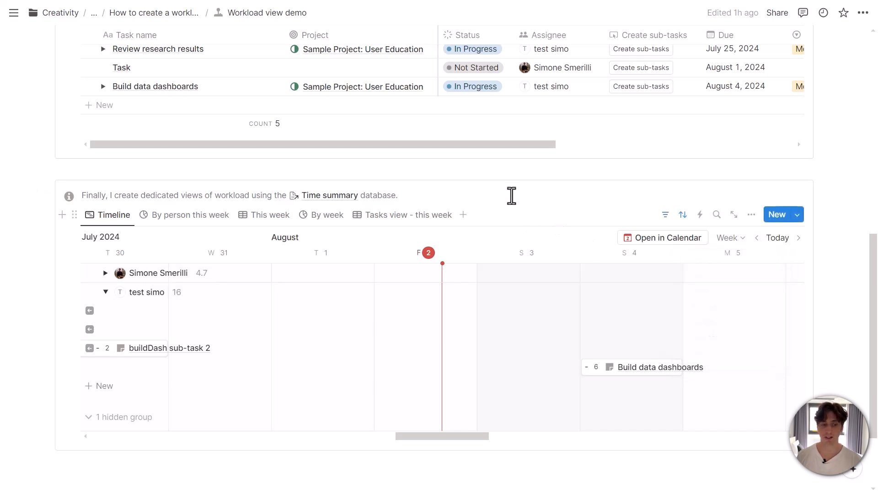
Step: Insert a linked view of the Time summary database between the tasks table and the workload callout, using a new timeline view
click(501, 171)
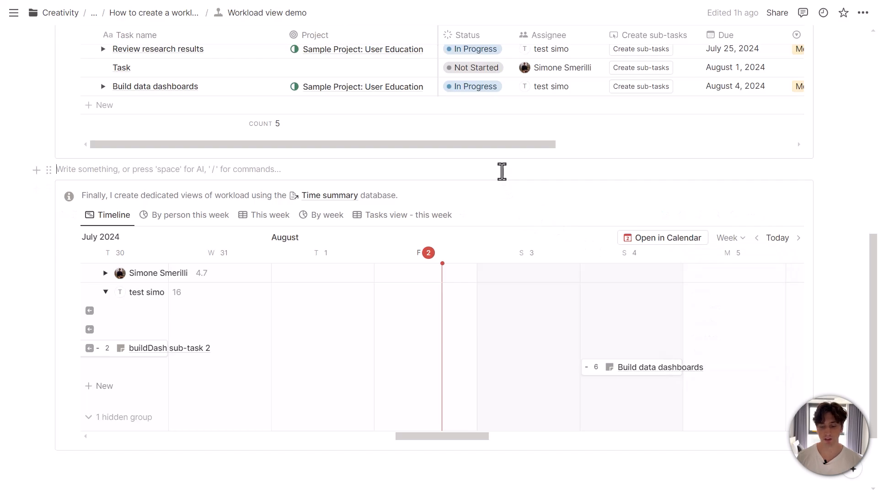
text(/linked)
click(170, 222)
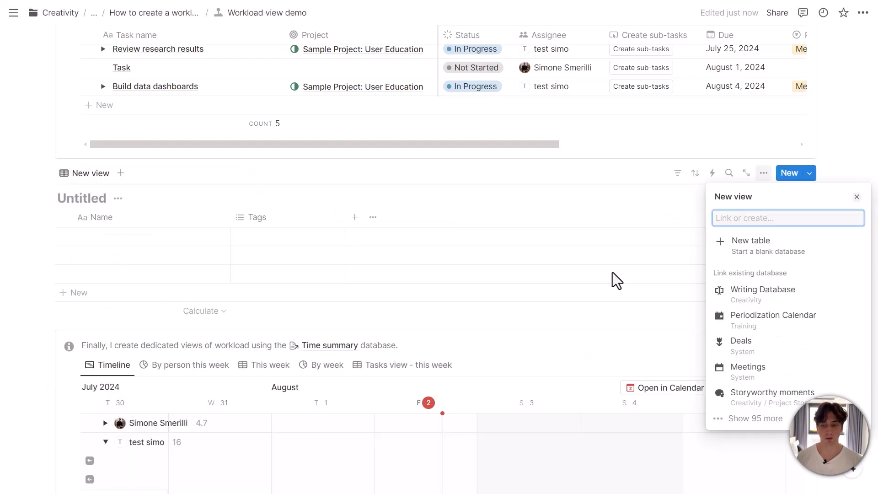
text(time summary)
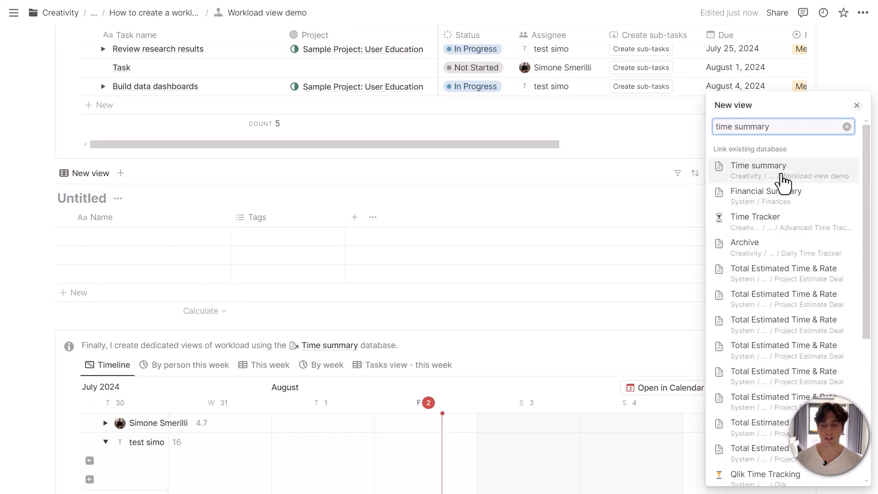
click(778, 171)
click(806, 274)
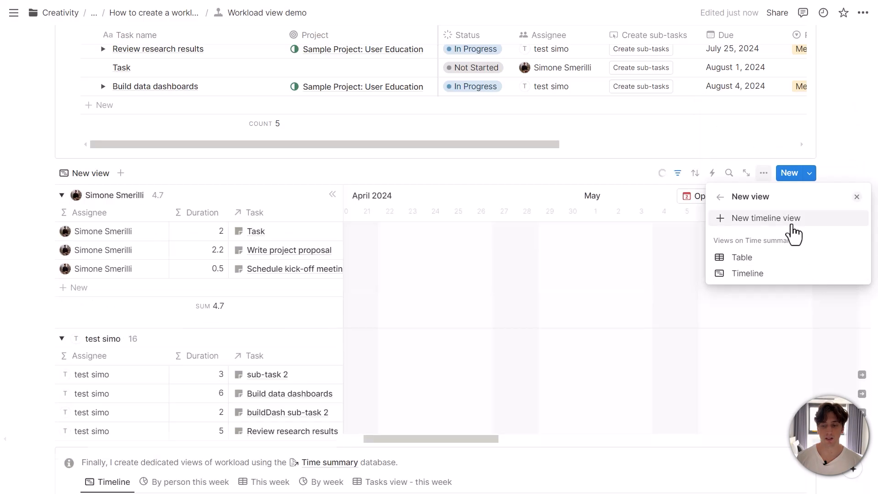
click(766, 218)
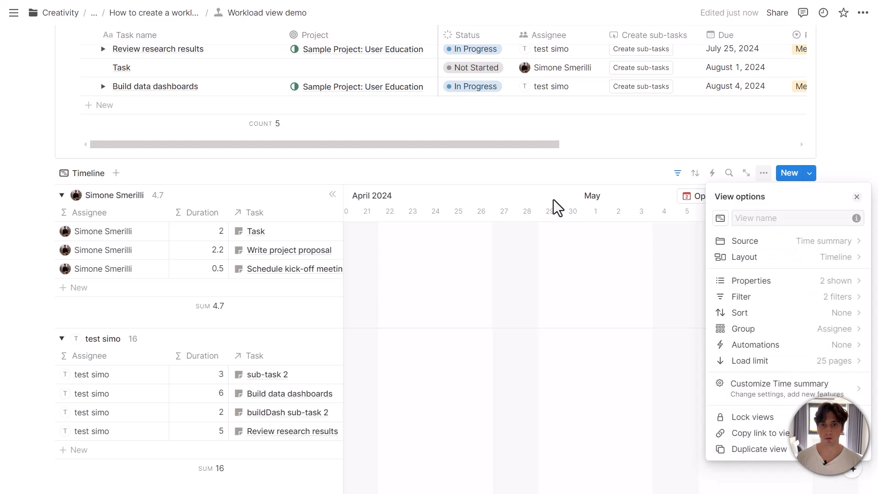
Step: Delete the newly inserted linked timeline view from the page
click(482, 179)
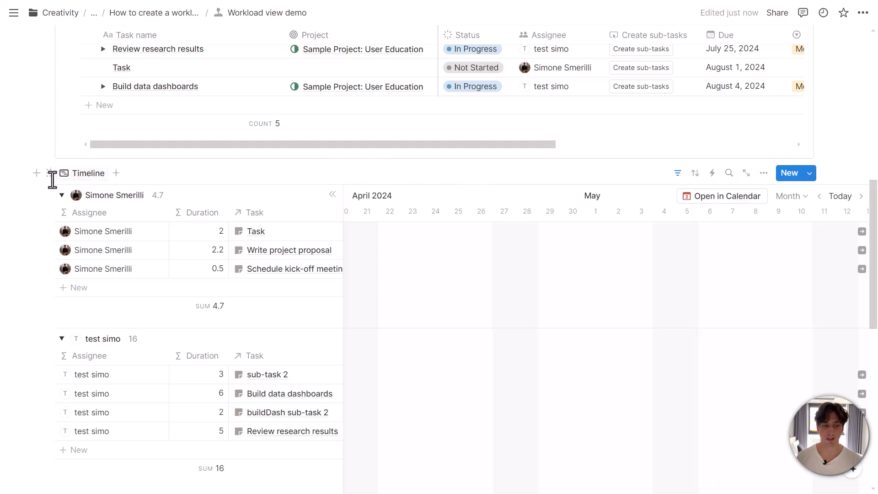
click(48, 173)
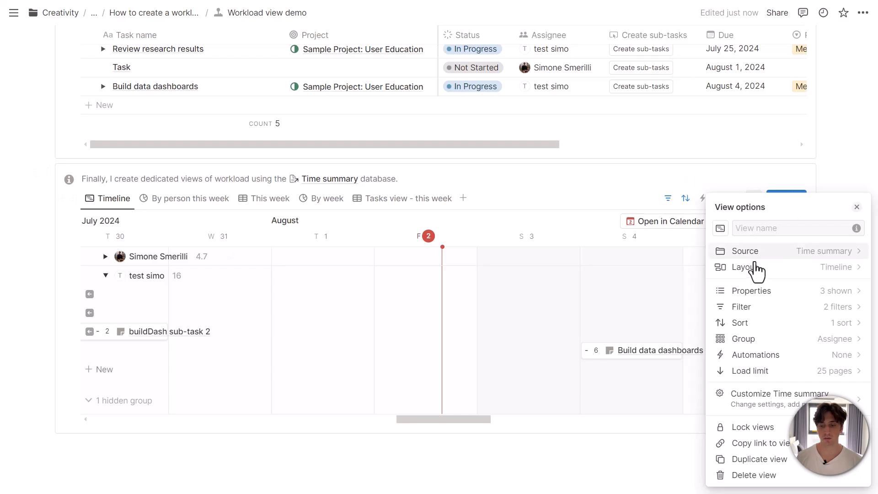
Step: Review the layout settings and the shown and hidden properties of the workload Timeline view
click(755, 268)
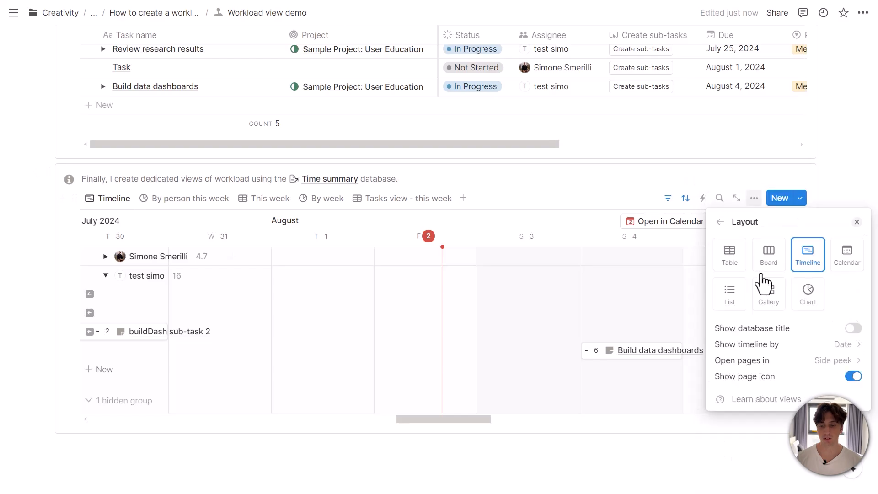
click(719, 224)
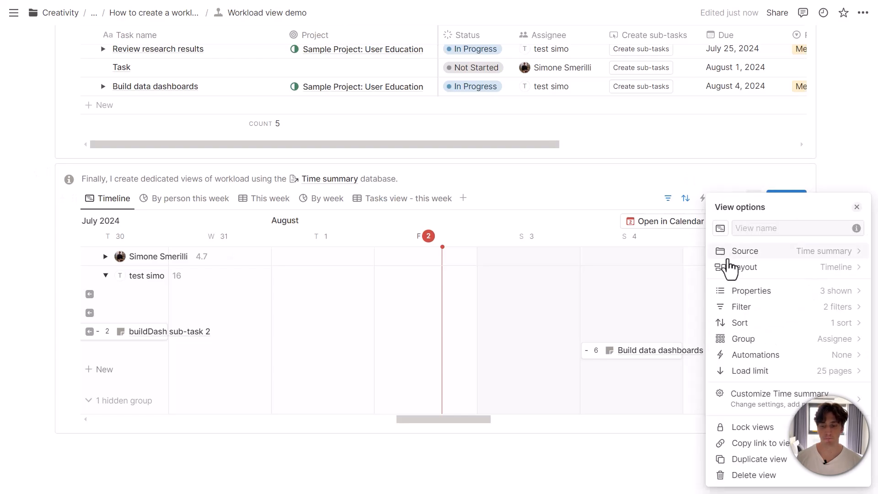
click(731, 290)
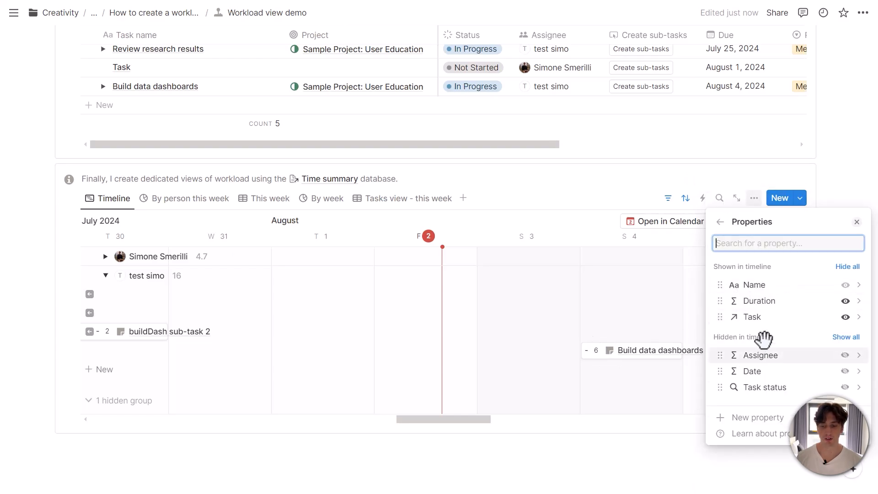
key(Escape)
Step: Examine the Timeline view's Task status and Date filter conditions
click(747, 307)
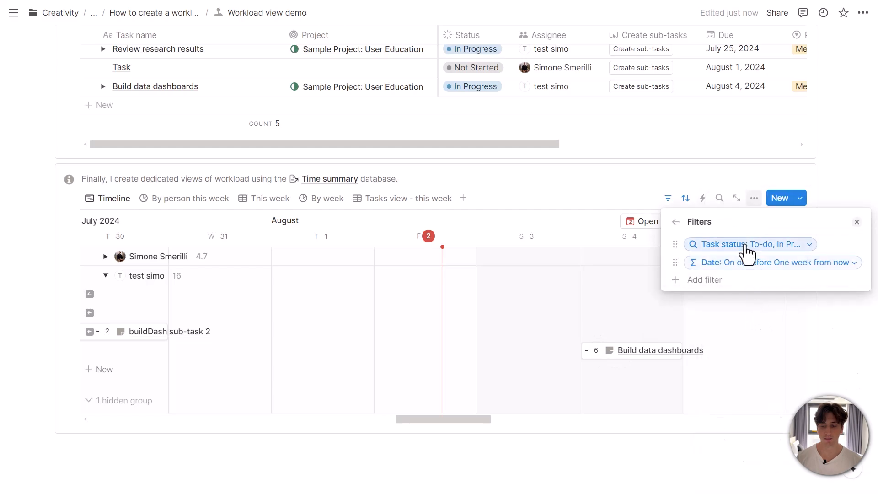
click(744, 245)
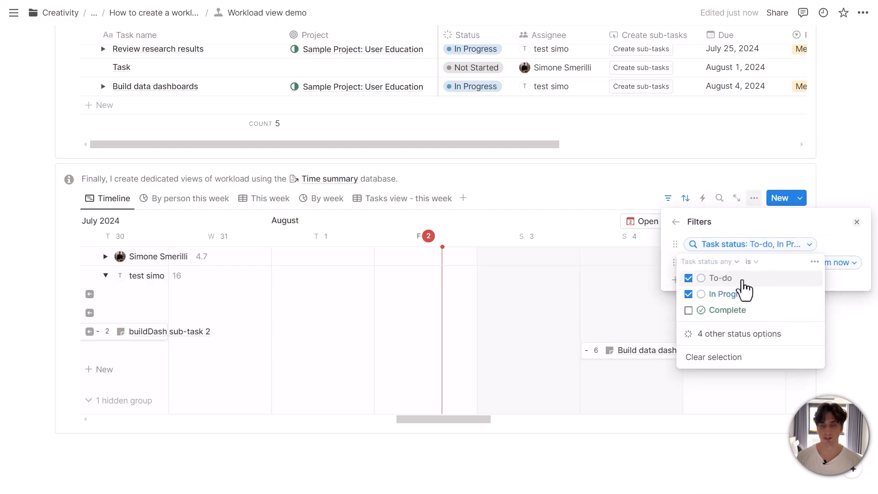
key(Escape)
click(737, 264)
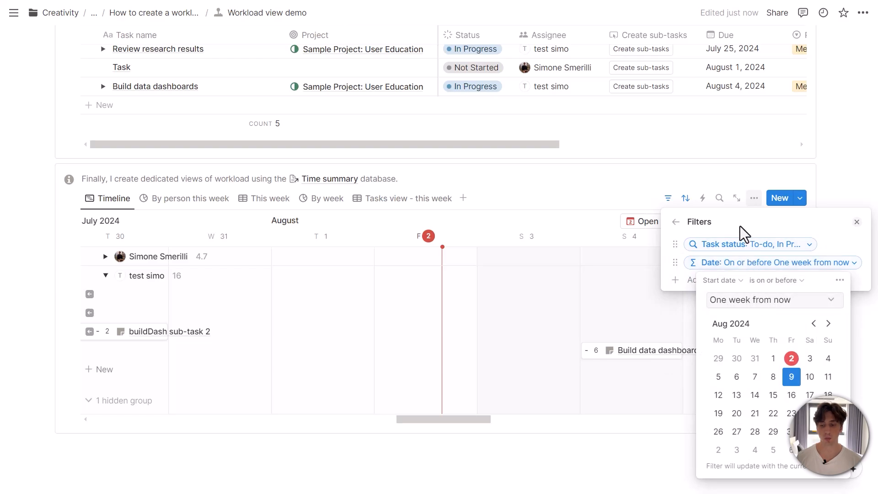
key(Escape)
key(Escape)
Step: Check the Timeline view's grouping and sort settings, and inspect its entries on earlier dates
click(772, 341)
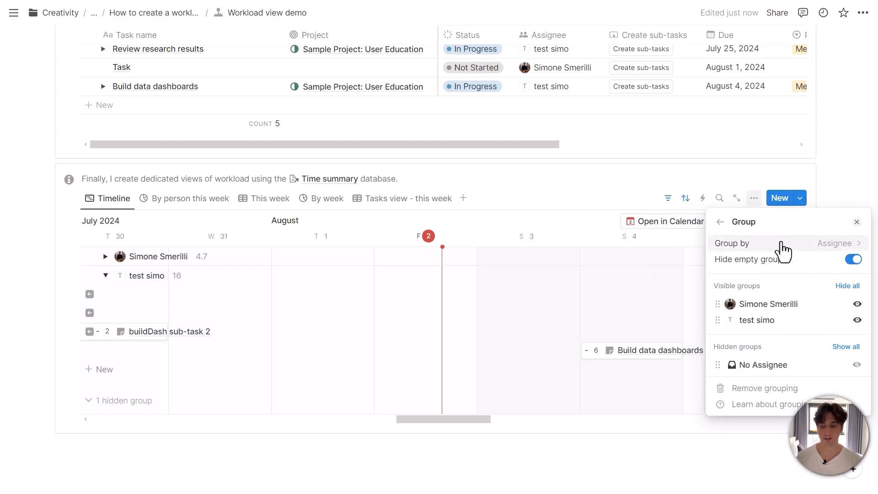
click(720, 222)
click(756, 326)
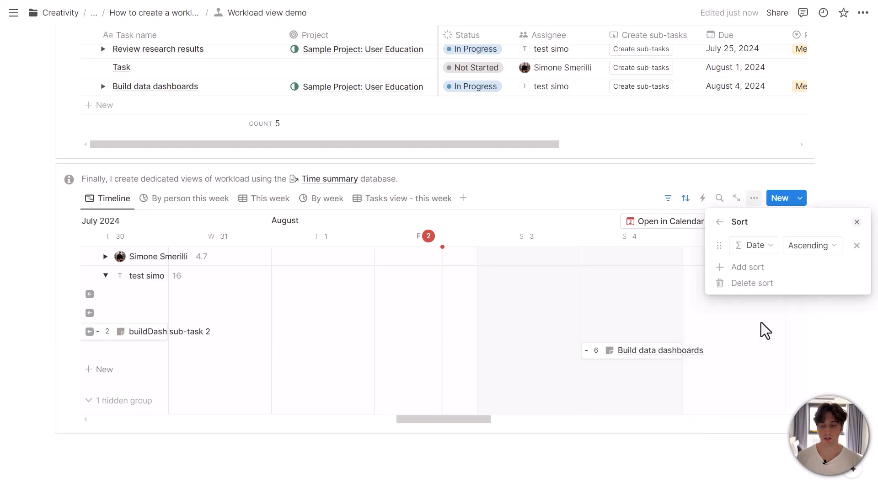
key(Escape)
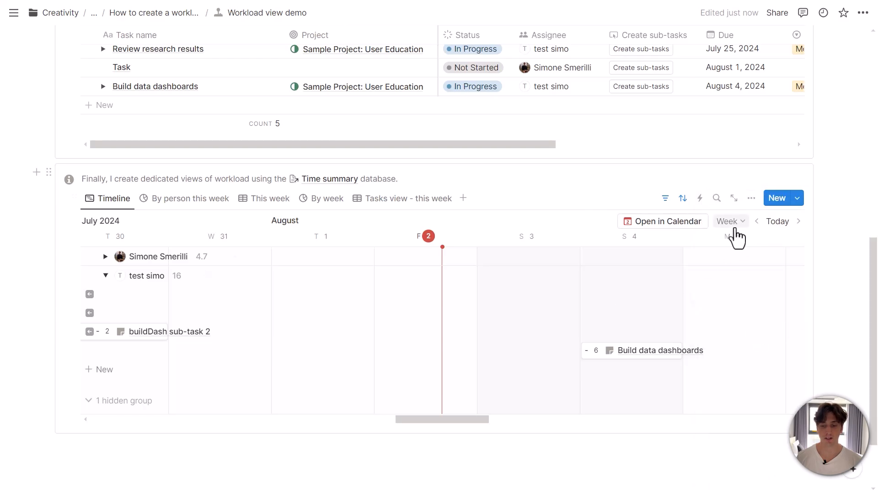
scroll(352, 361, left, 3)
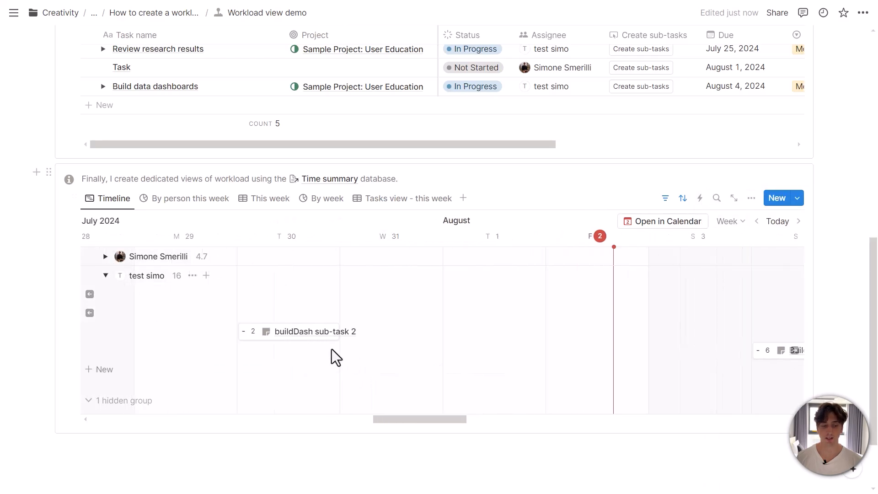
Step: Switch to the "By person this week" view and review its Chart layout and chart type
click(191, 198)
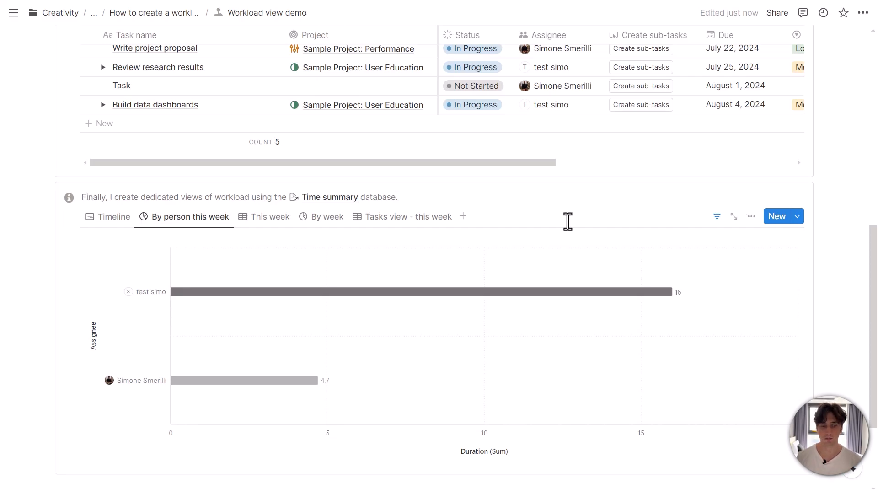
click(751, 216)
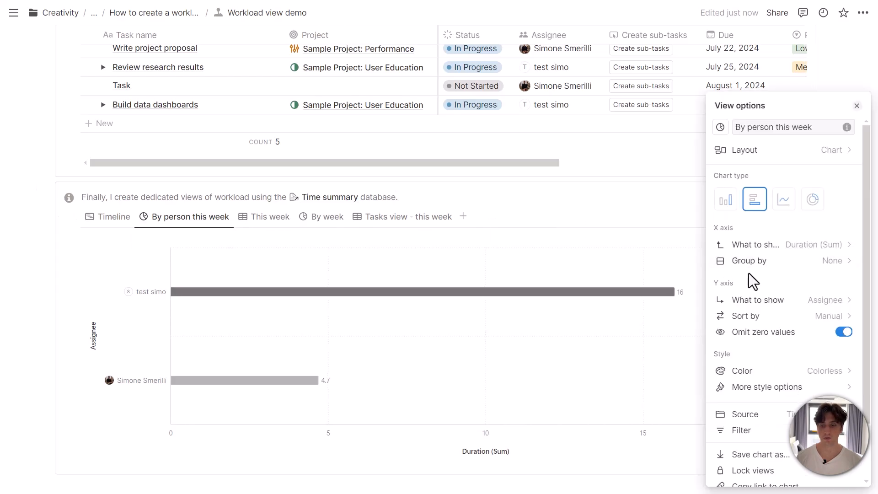
click(759, 153)
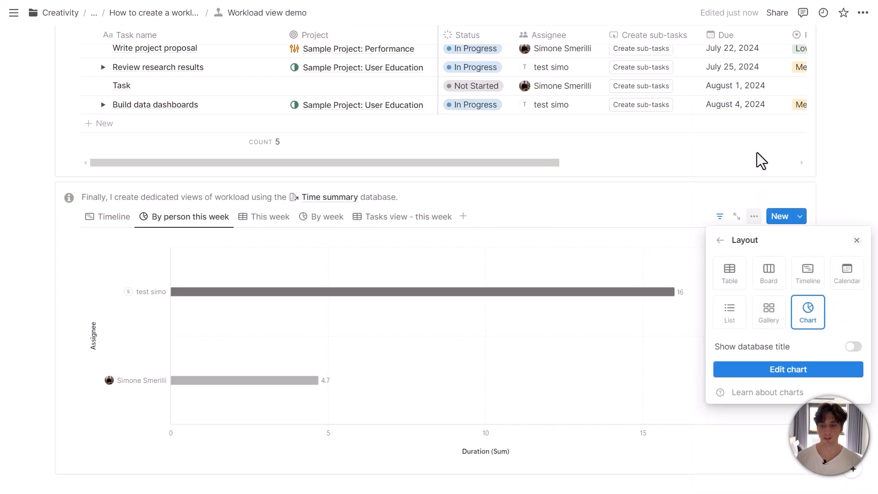
click(807, 311)
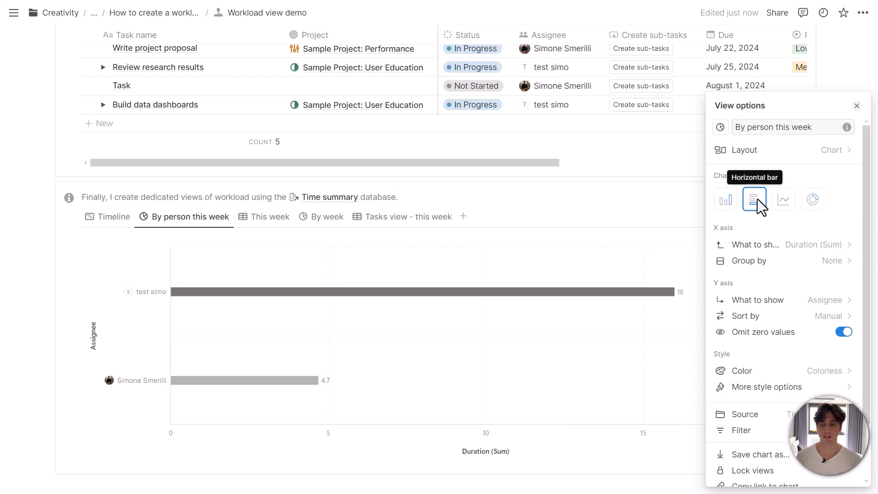
Step: Choose the sum of Duration for the chart's X axis and Assignee for its Y axis
click(759, 247)
mouse_move(768, 288)
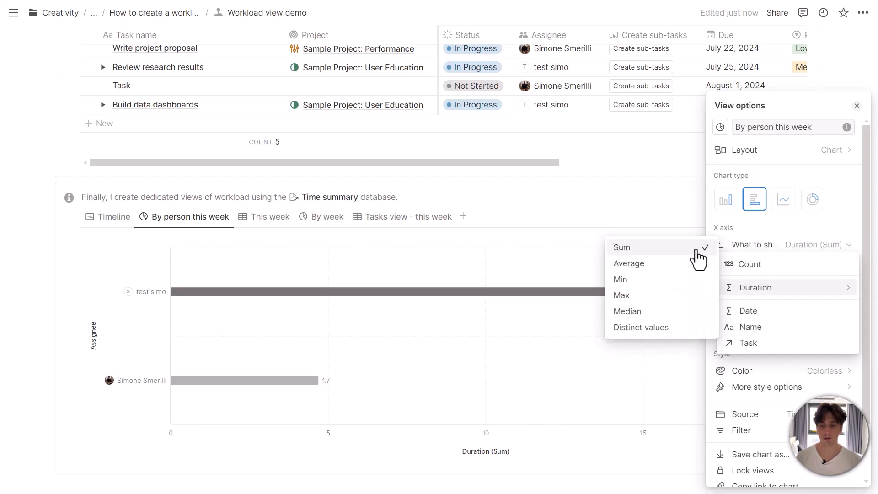
click(698, 258)
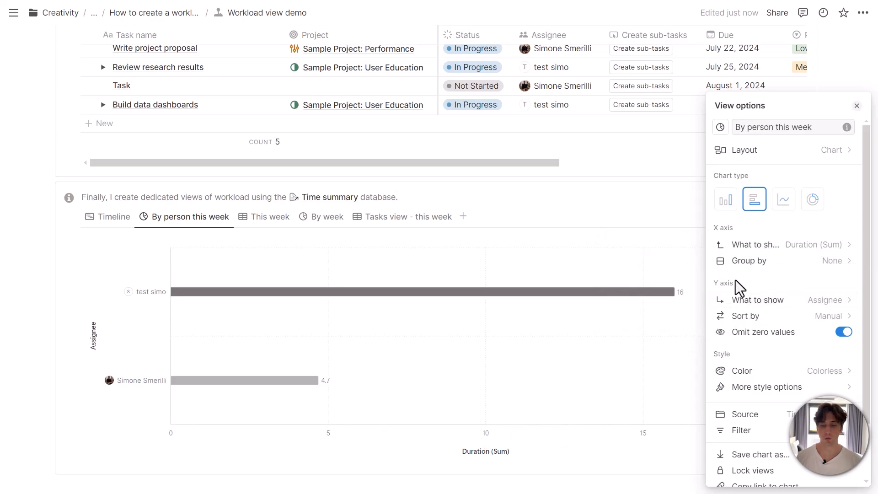
click(759, 300)
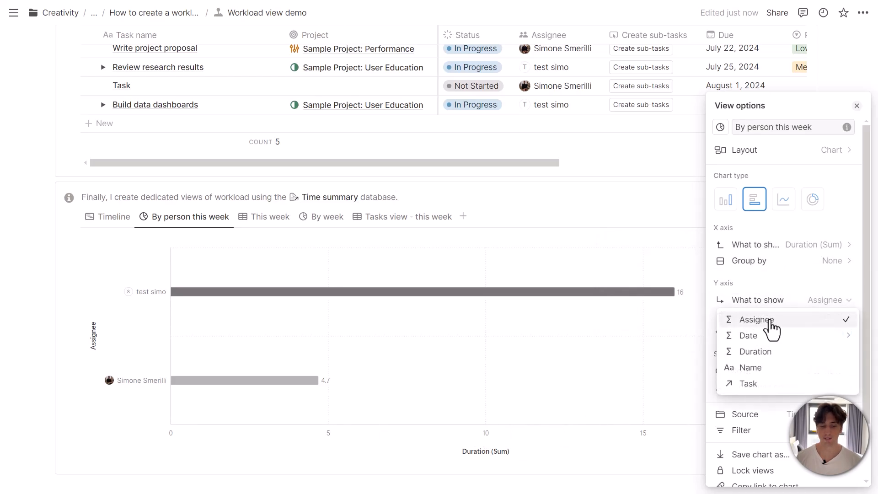
click(757, 320)
Step: Try the Sum Low → High order on the chart's Y axis and settle on Sum High → Low
click(750, 316)
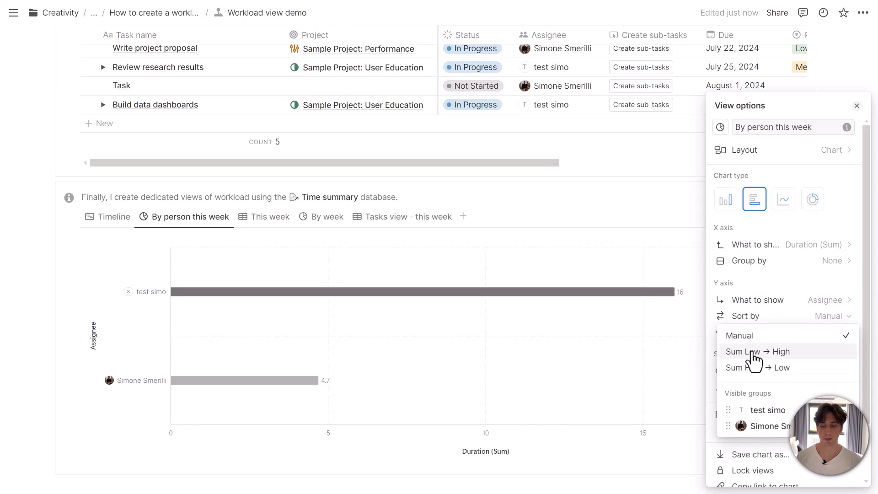
click(754, 367)
click(777, 320)
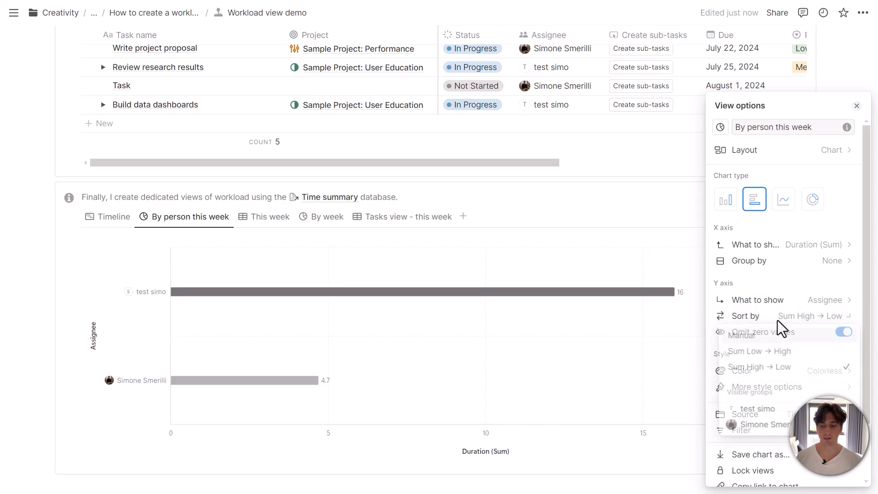
click(762, 351)
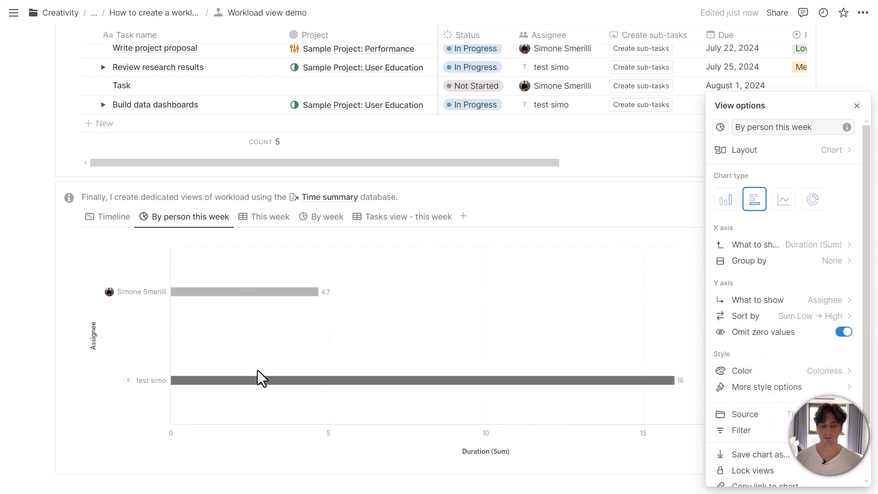
Step: Set the chart's color to Auto and its label style to Avatar, keeping the grid line and height options
click(783, 374)
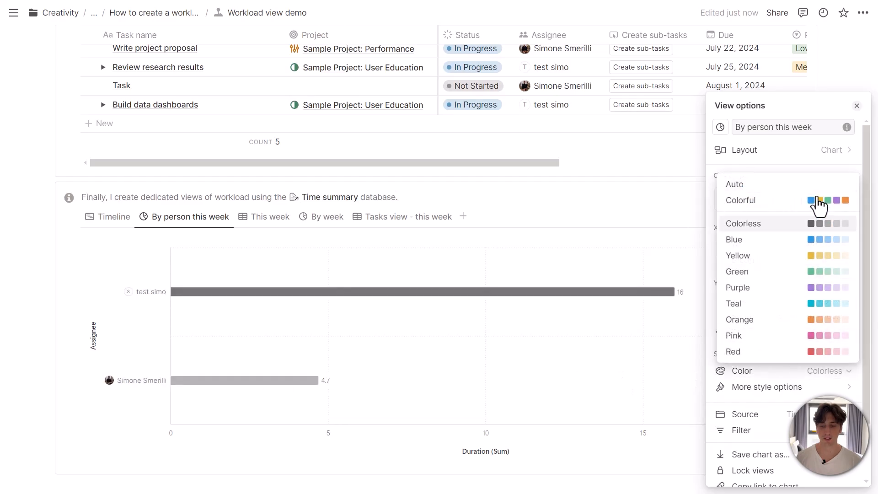
click(780, 181)
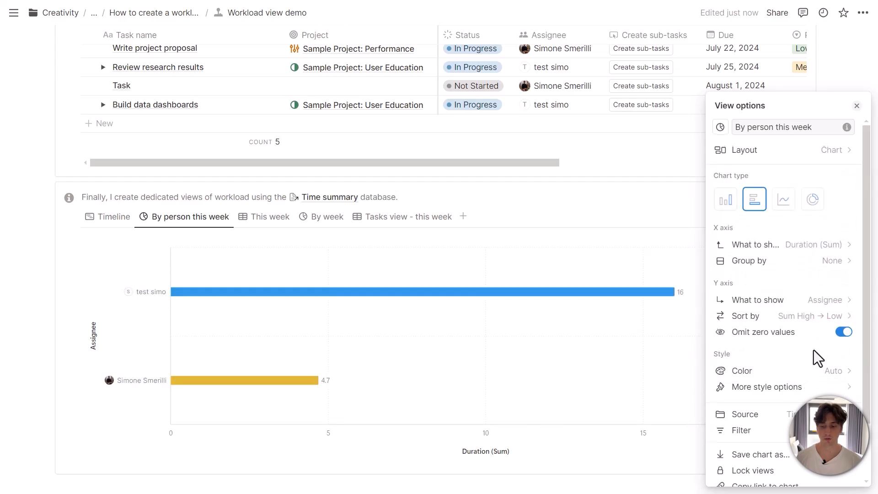
scroll(818, 357, down, 1)
click(777, 329)
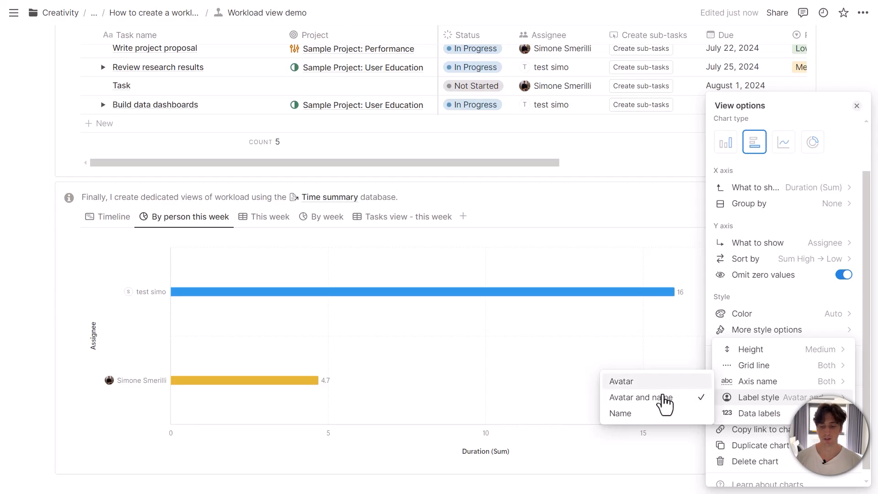
click(659, 382)
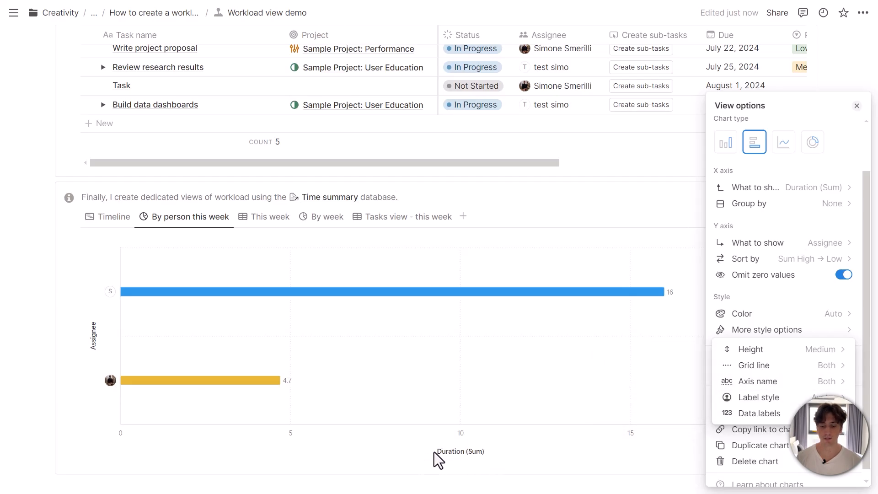
mouse_move(750, 365)
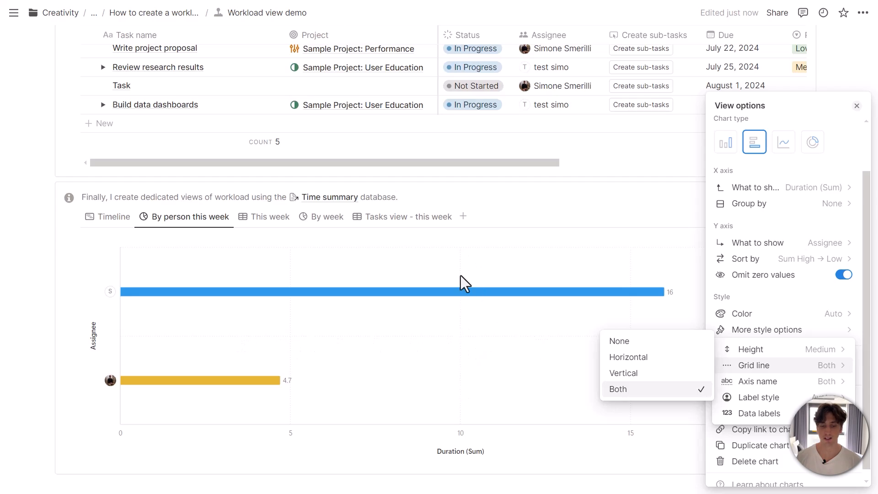
mouse_move(846, 351)
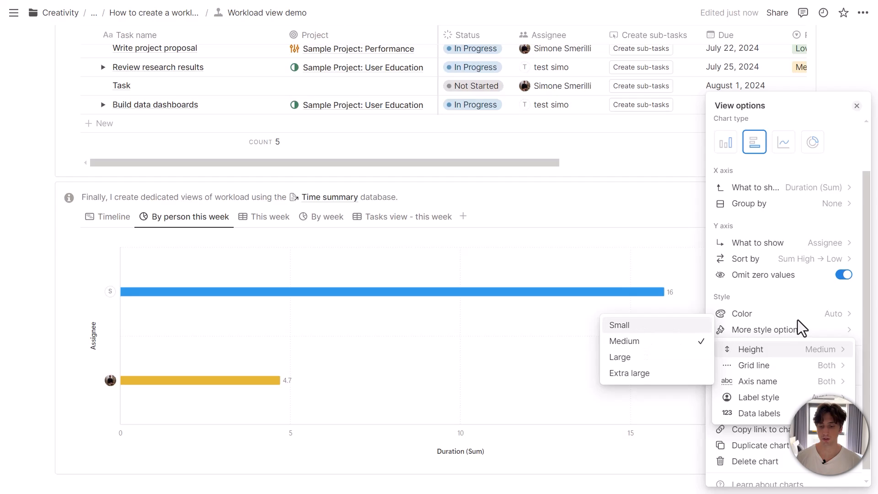
click(584, 217)
Step: Examine the chart's Task status filter and its two-rule filter on the start and end dates
click(716, 215)
click(270, 240)
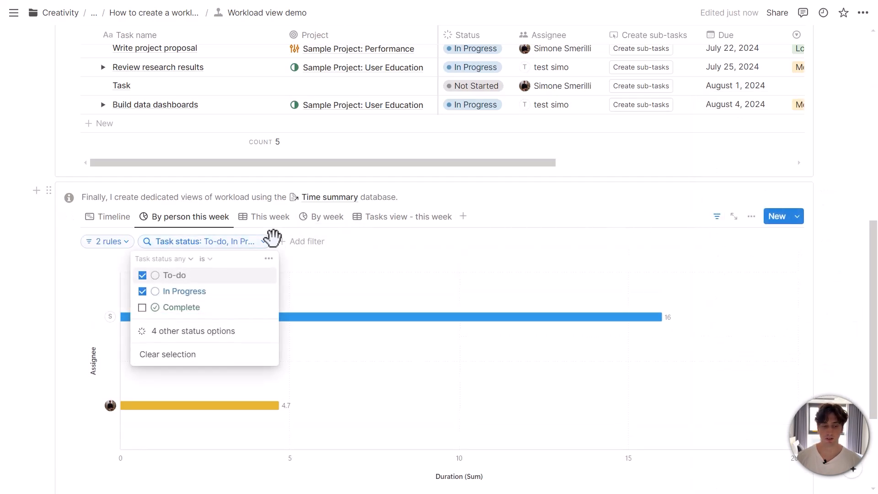
click(110, 243)
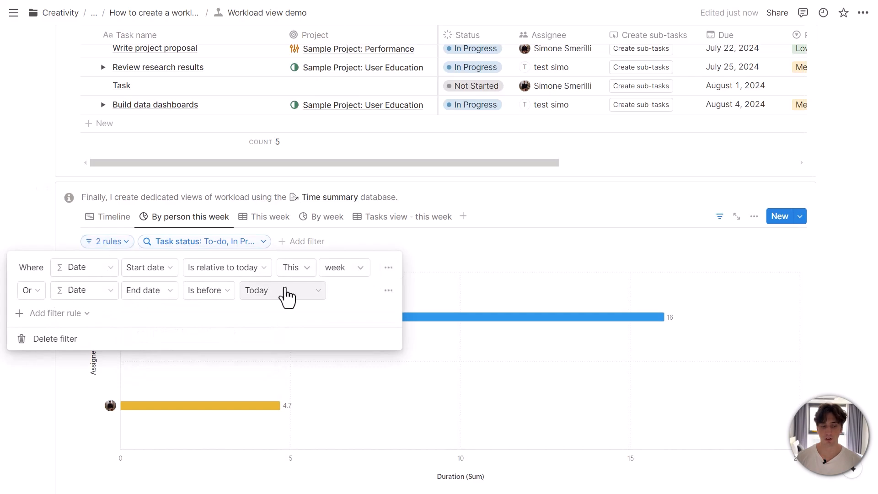
click(533, 217)
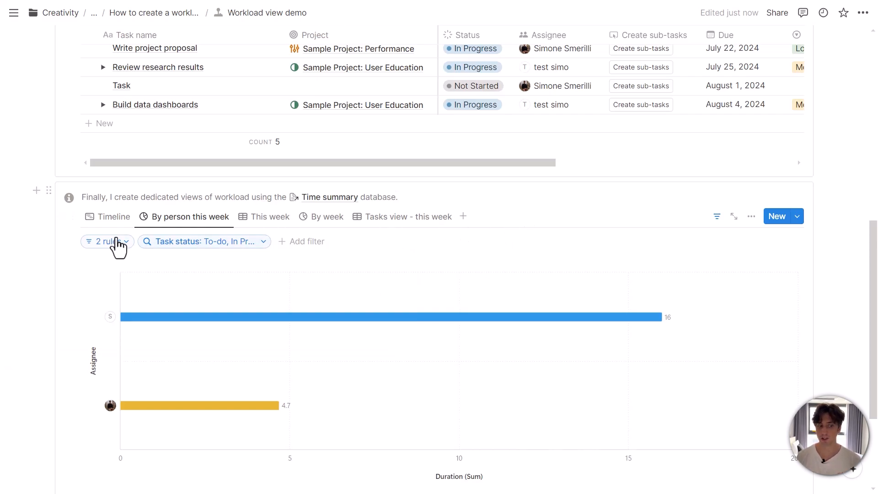
click(117, 243)
click(541, 235)
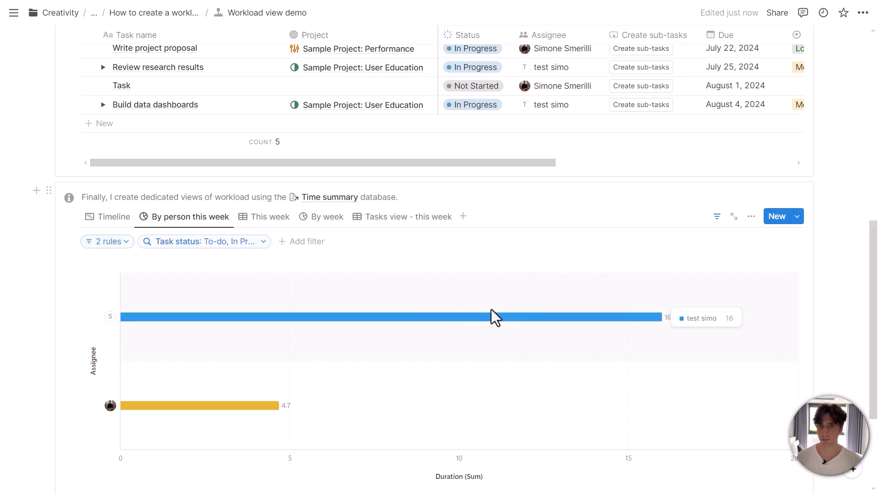
Step: Group the chart's X axis by Date, by week
click(751, 216)
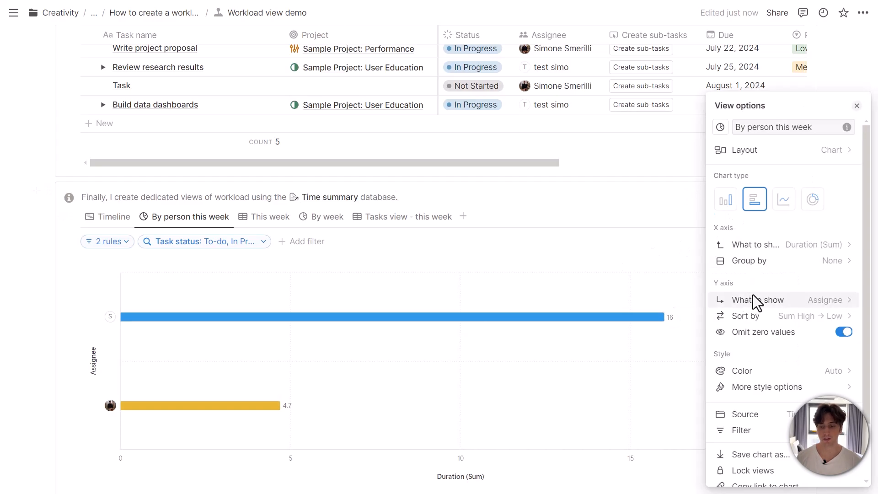
click(752, 259)
mouse_move(753, 311)
click(673, 311)
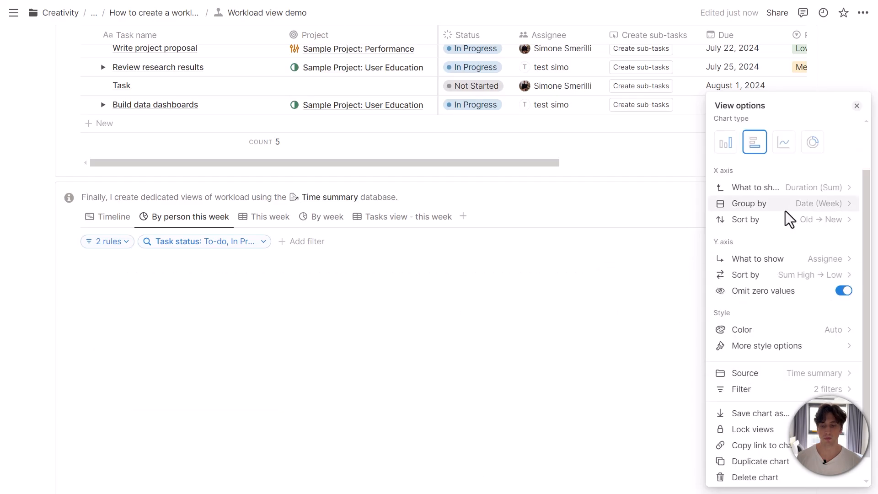